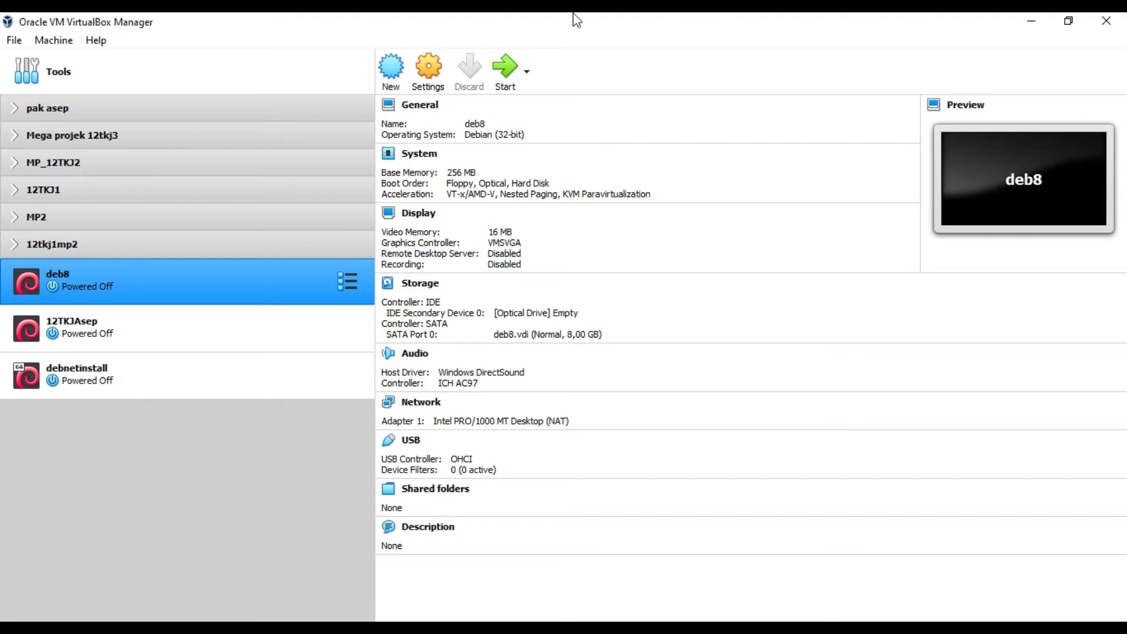
Step: Create a new machine named Debian11, typed Linux / Debian (64-bit), and continue to memory size
left_click(398, 66)
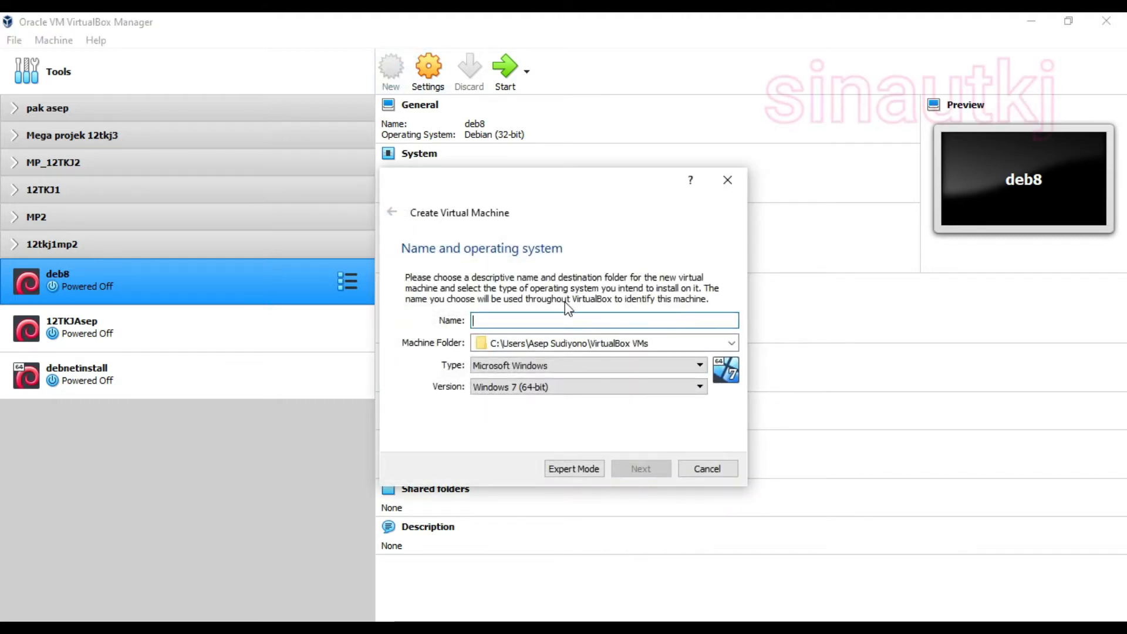
type("D")
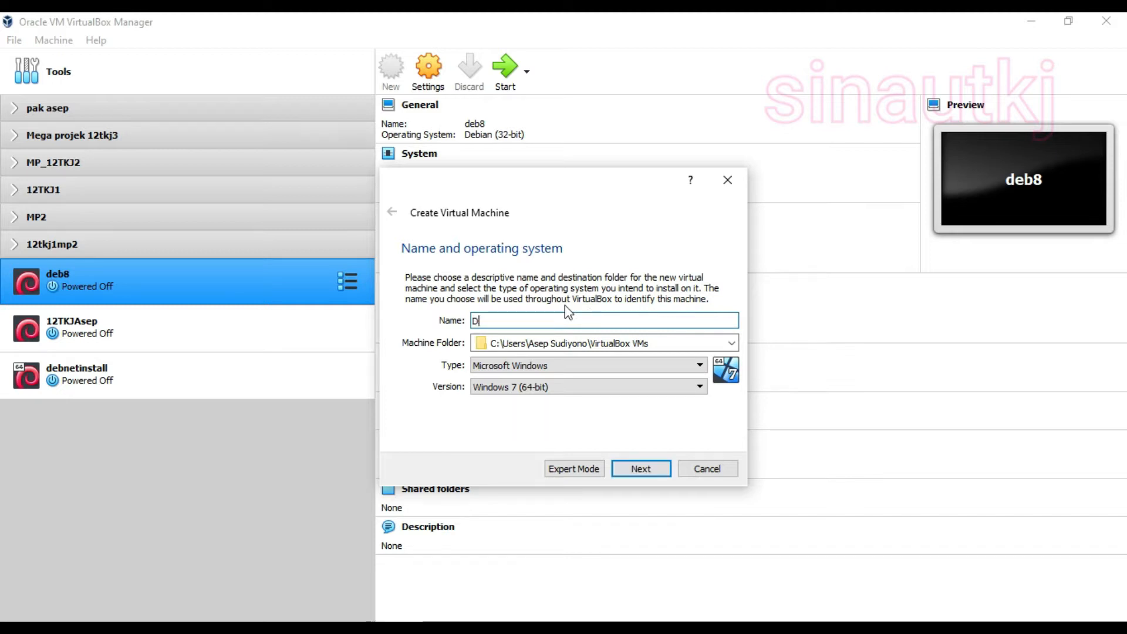
type("ebian11")
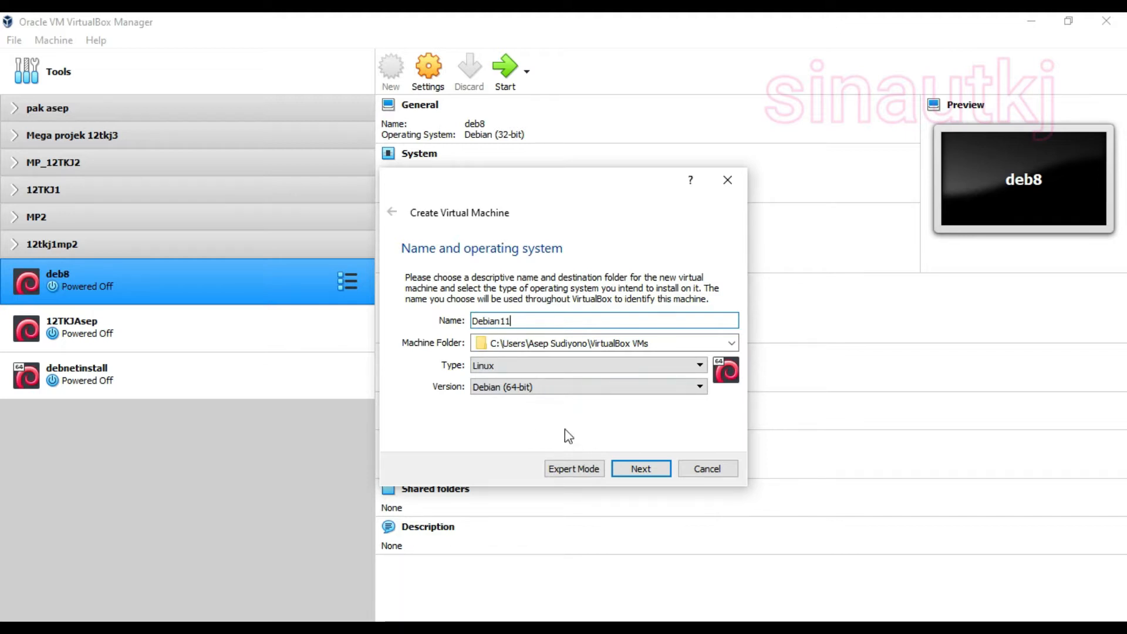
left_click(633, 472)
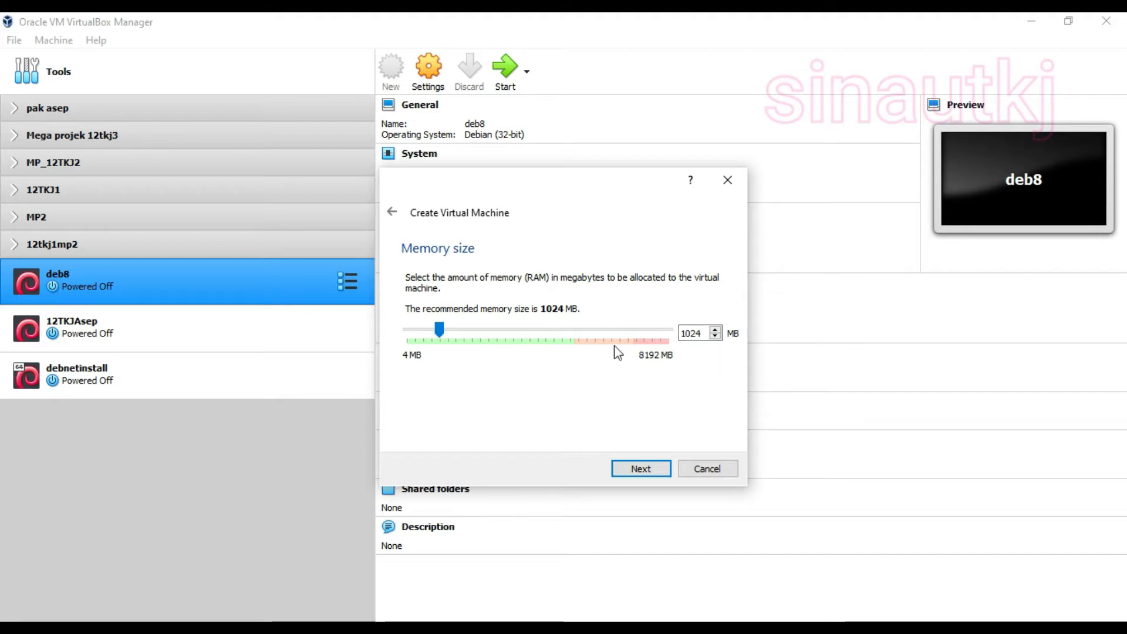
Step: Keep the recommended 1024 MB of memory and continue to the Hard disk page
left_click(641, 470)
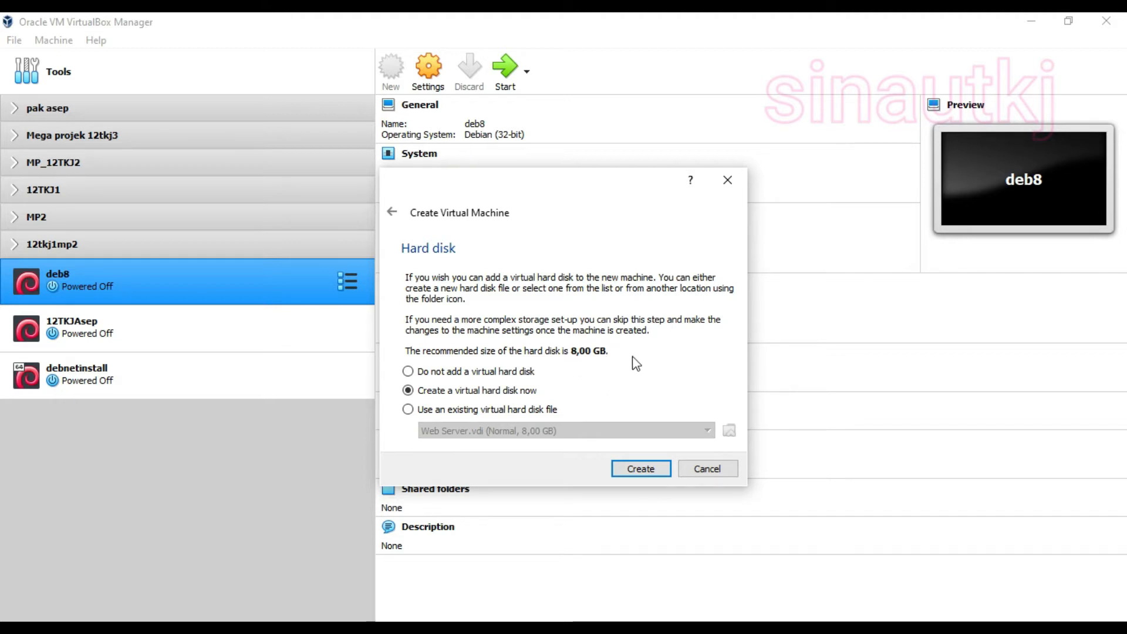
Step: Choose to create a new virtual hard disk in VDI format
left_click(641, 476)
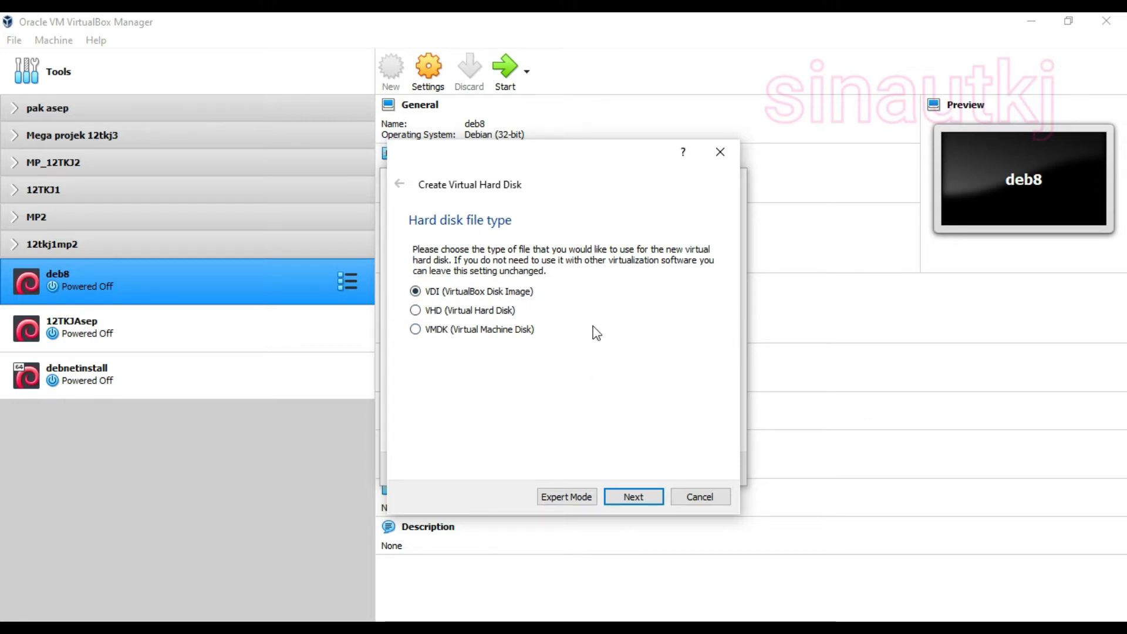
left_click(626, 492)
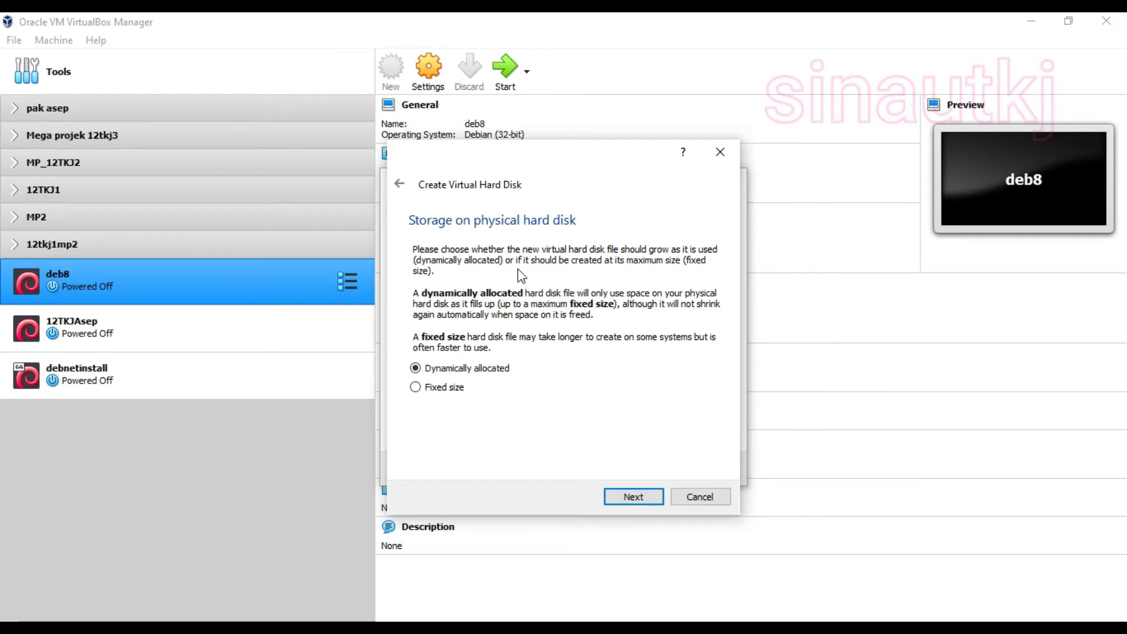
Step: Create the dynamically allocated 8,00 GB Debian11.vdi disk at its default path
left_click(634, 496)
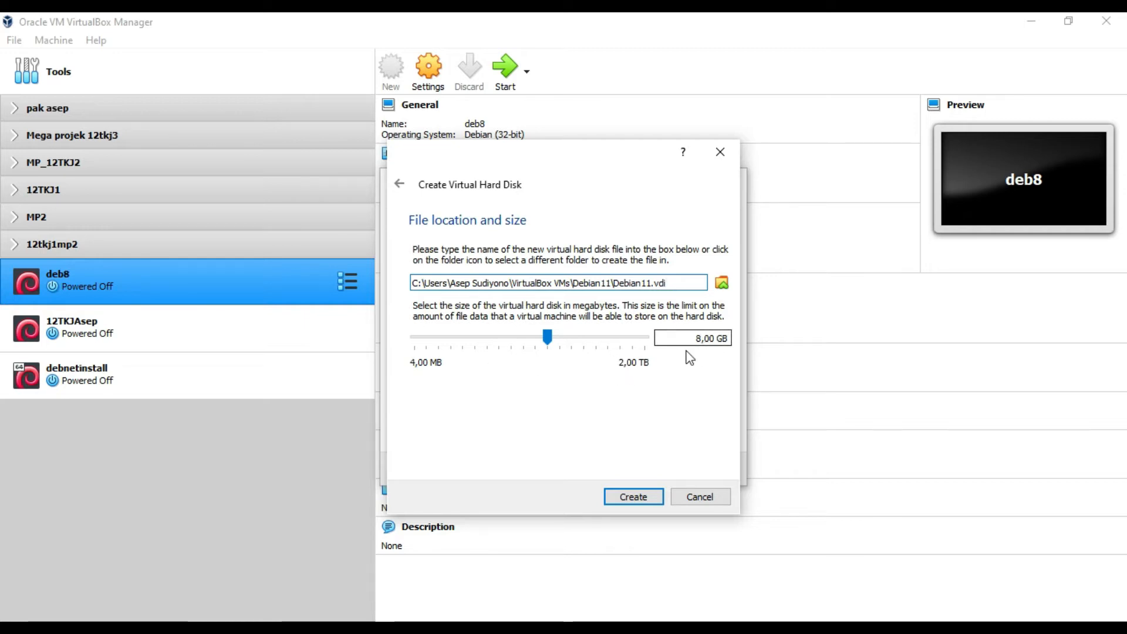
left_click(634, 497)
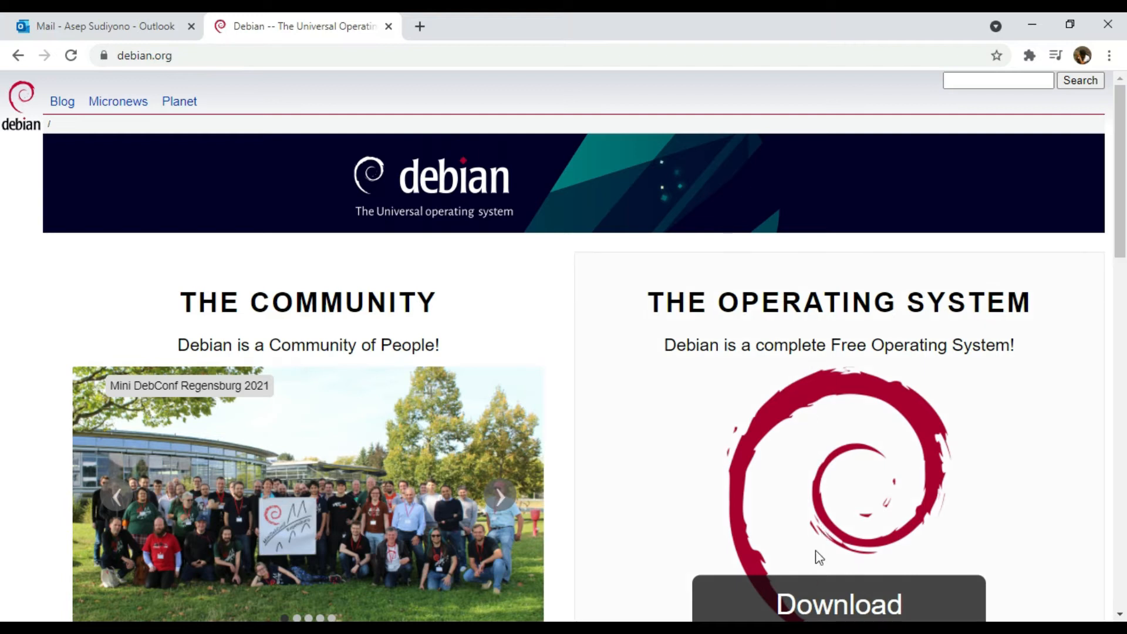
Step: Reload debian.org and follow its Download link for debian-11.1.0-amd64-netinst.iso
left_click(265, 57)
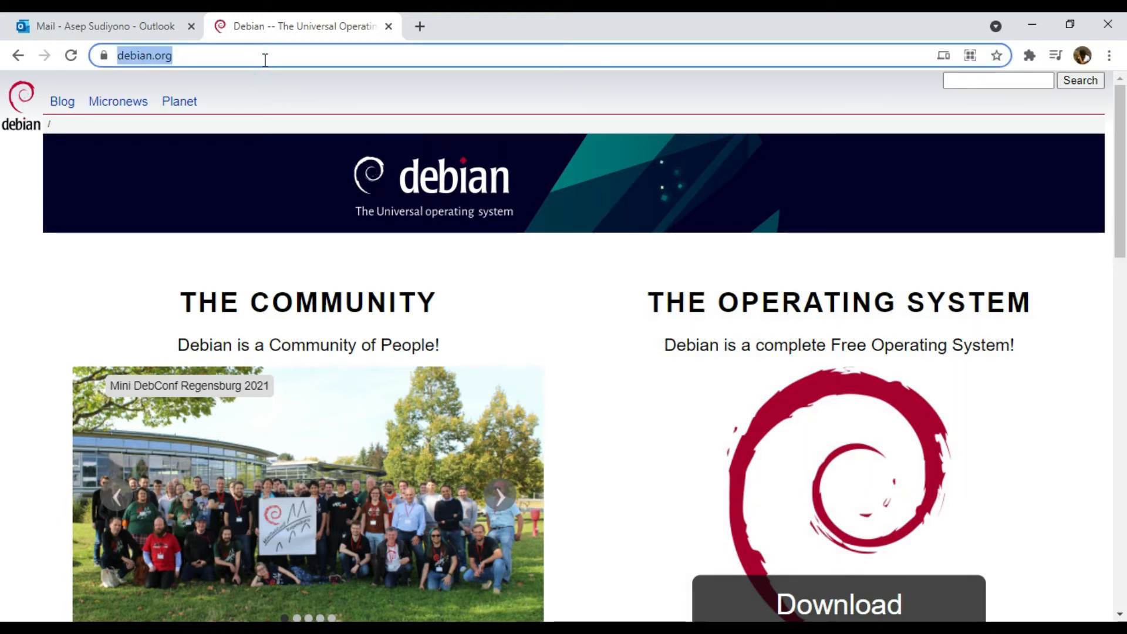
left_click(264, 59)
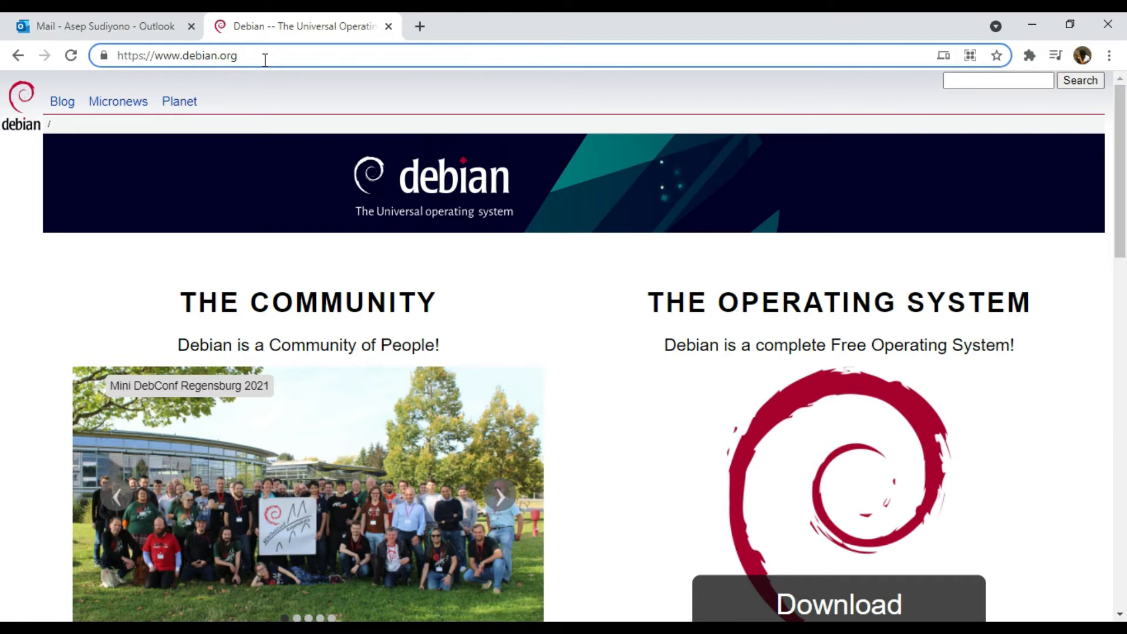
key("Return")
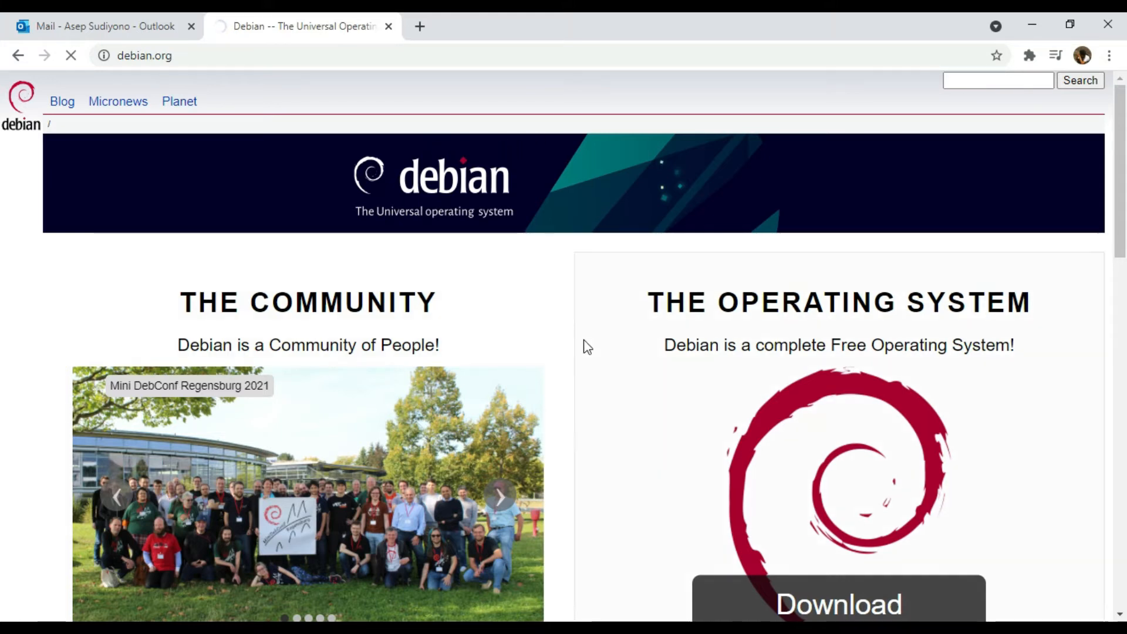
scroll(586, 347, "down", 5)
scroll(587, 351, "up", 5)
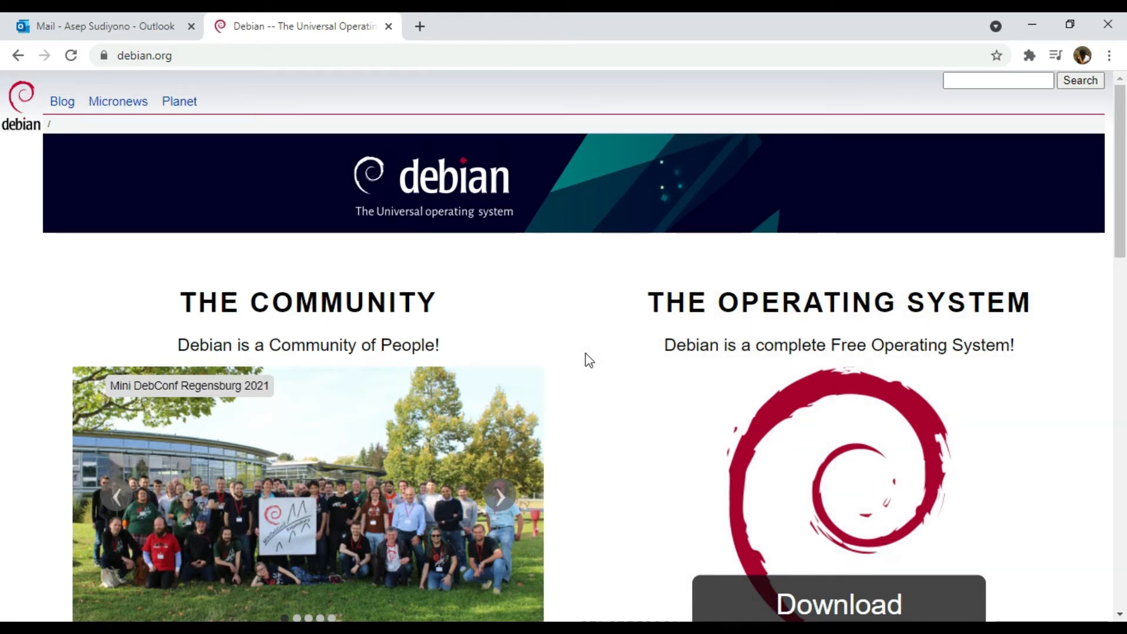
scroll(637, 417, "down", 5)
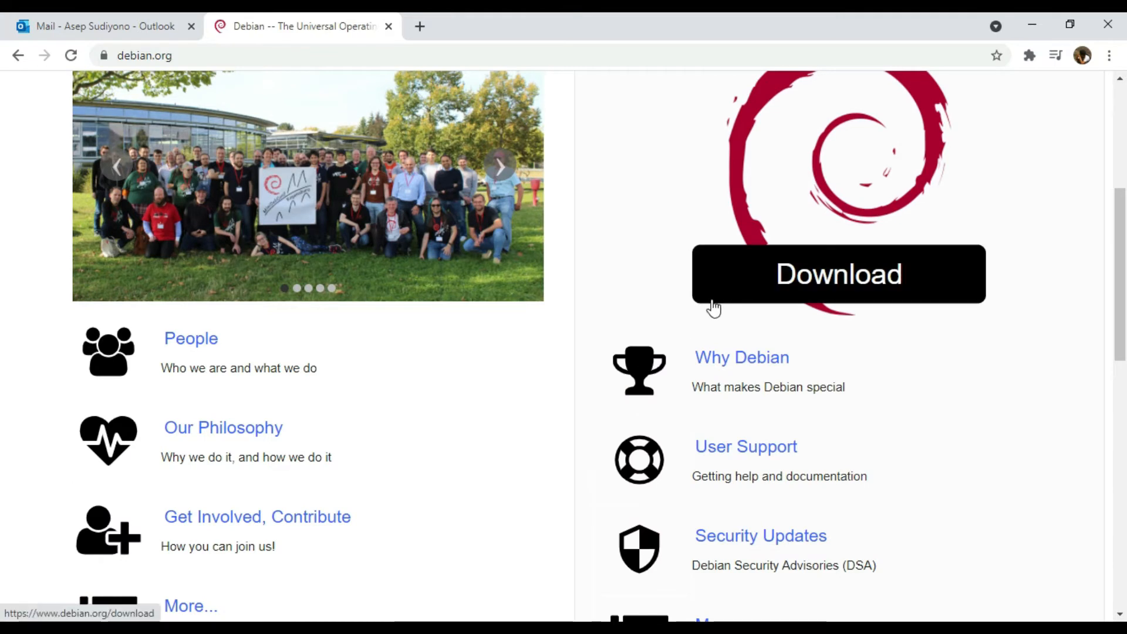
scroll(845, 307, "up", 4)
left_click(825, 525)
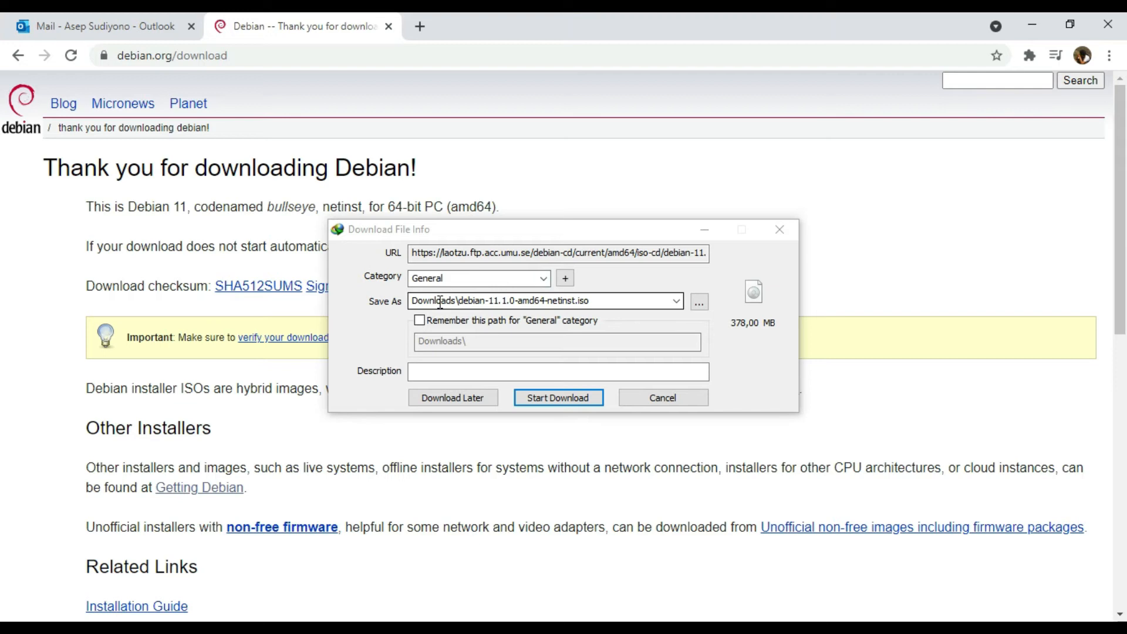
Step: Download the 378 MB debian-11.1.0-amd64-netinst.iso and open its Downloads folder
left_click(555, 397)
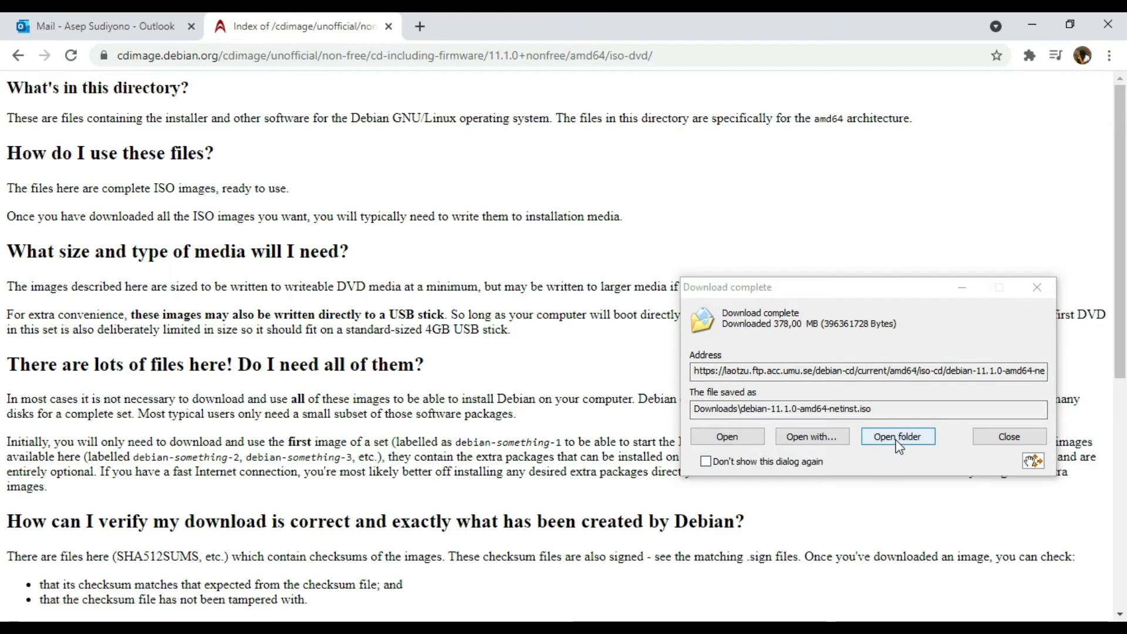
left_click(898, 441)
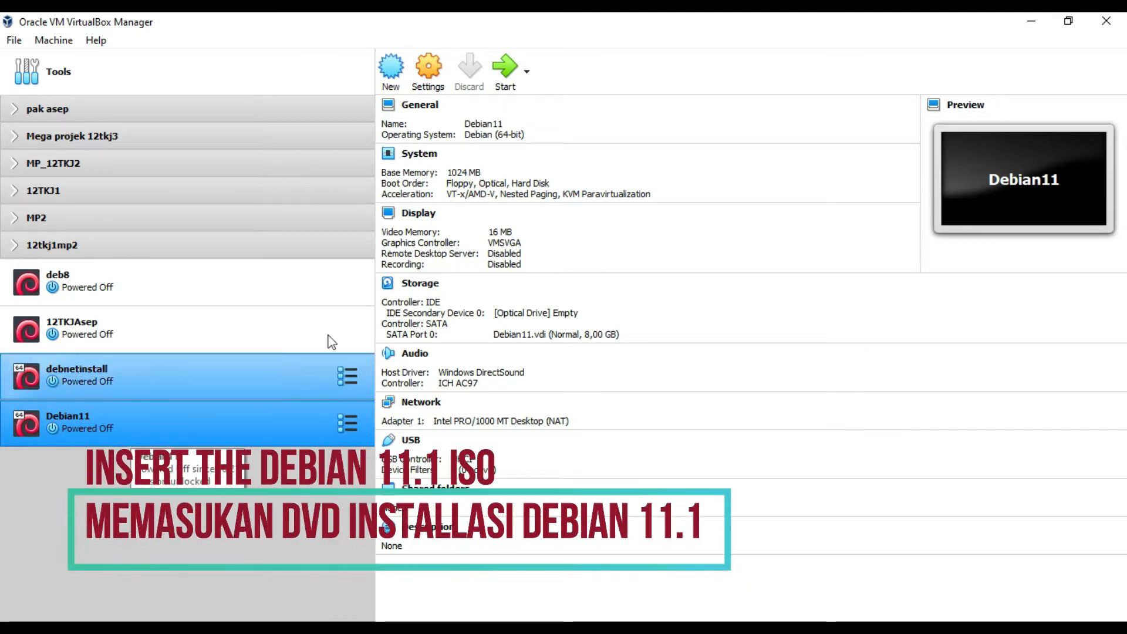
Step: Start the Debian11 machine and look through its start-up disk choices
left_click(506, 69)
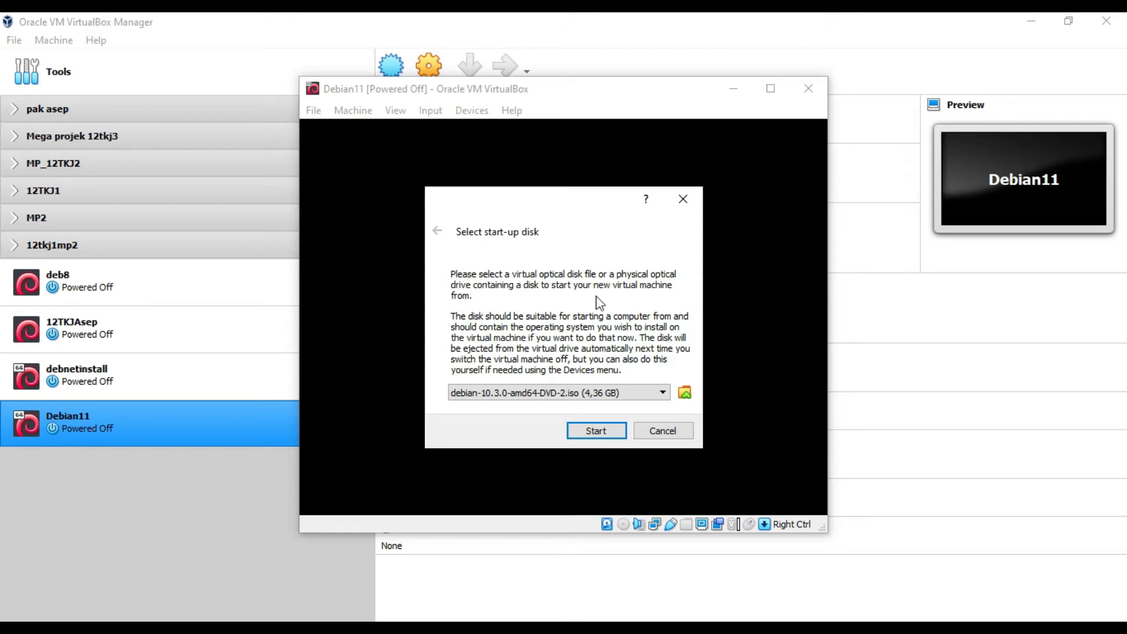
left_click(659, 391)
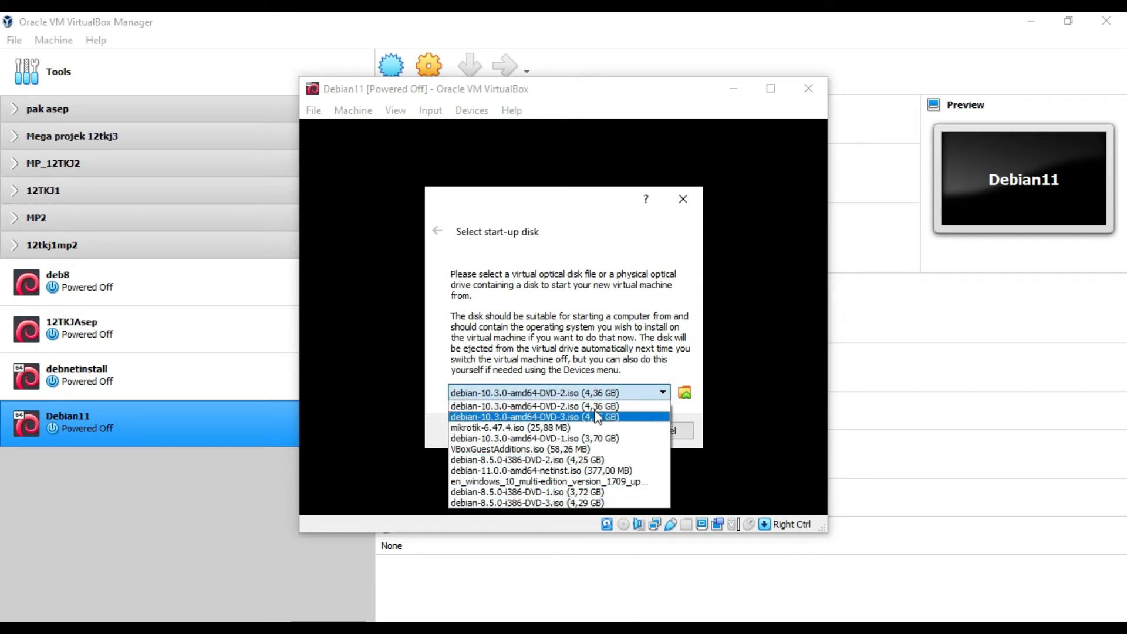
left_click(607, 406)
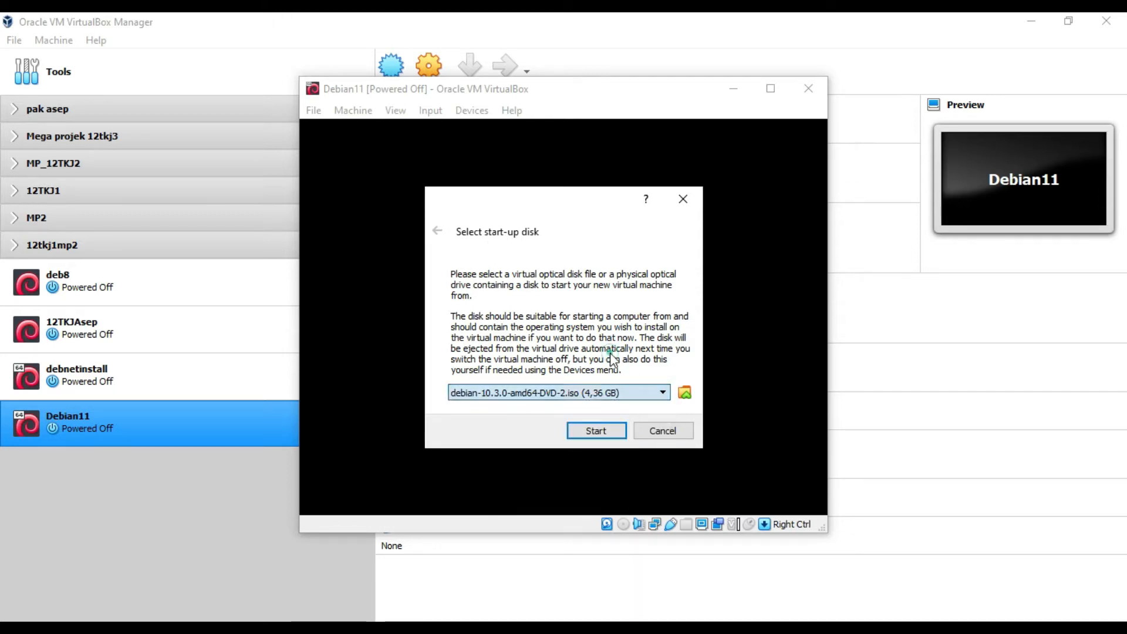
left_click(688, 398)
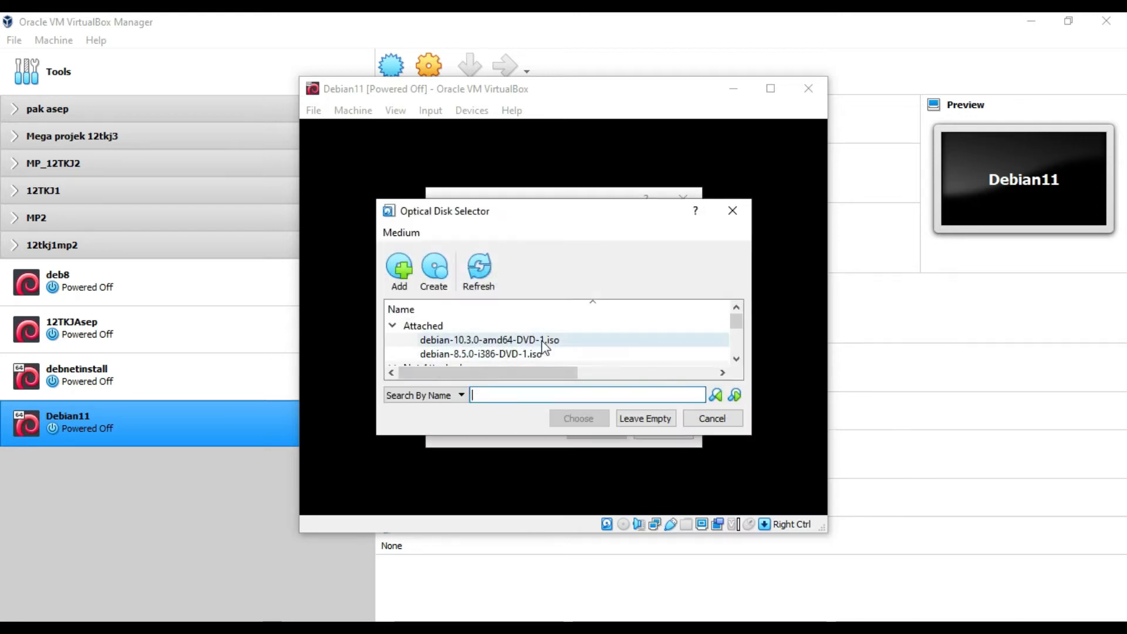
left_click(732, 210)
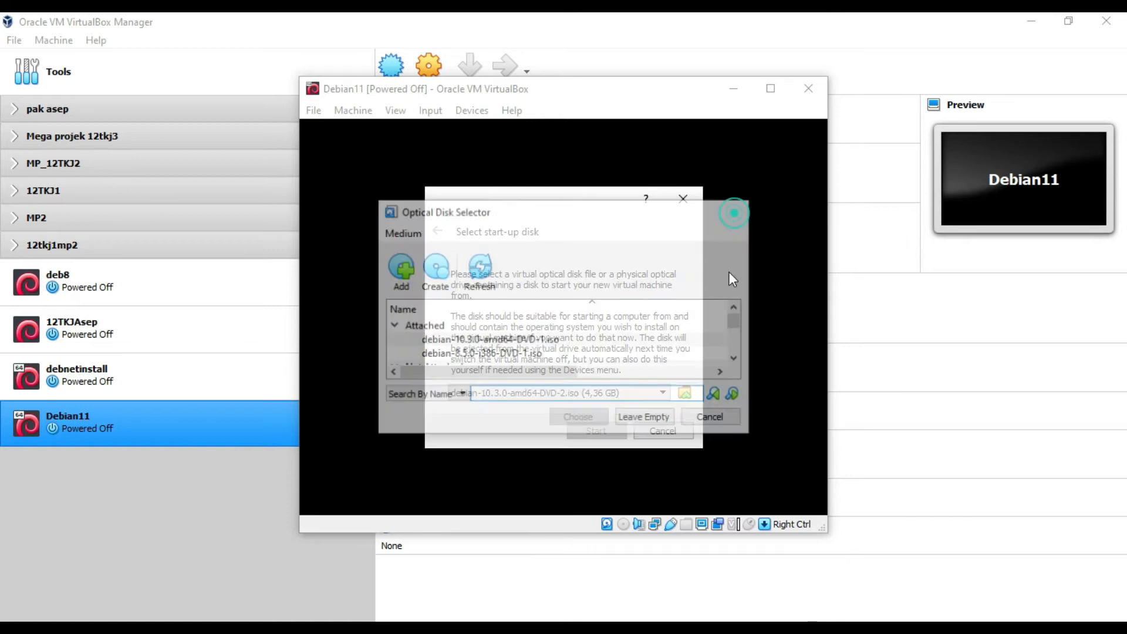
Step: Reopen the Optical Disk Selector and choose Add to browse for a disk image
left_click(685, 396)
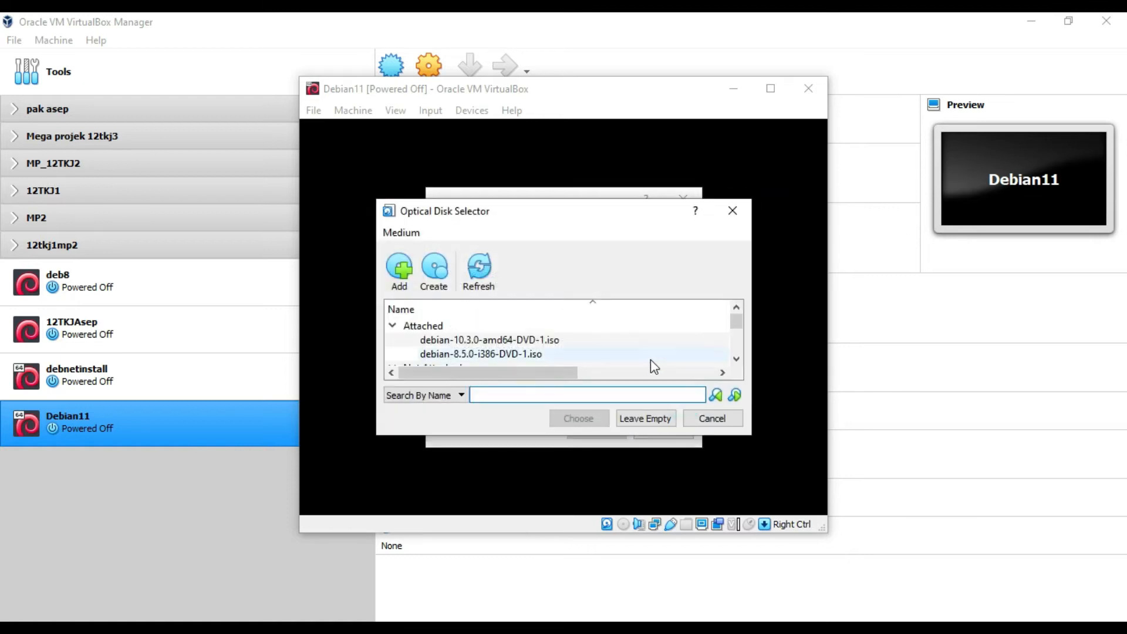
scroll(651, 359, "down", 3)
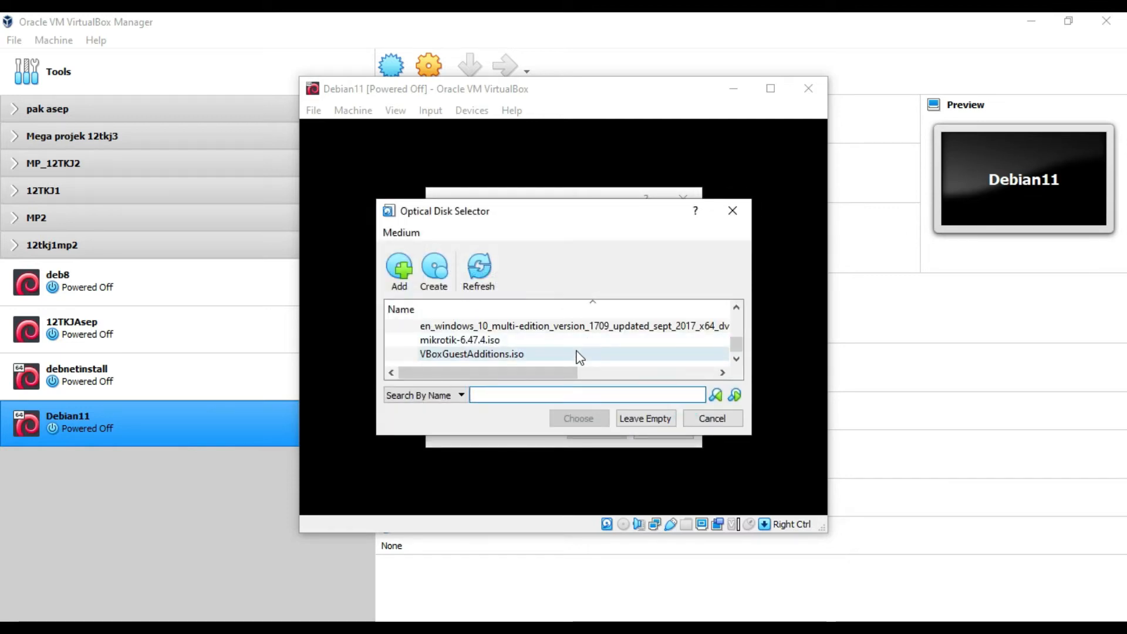
scroll(577, 355, "up", 3)
left_click(401, 270)
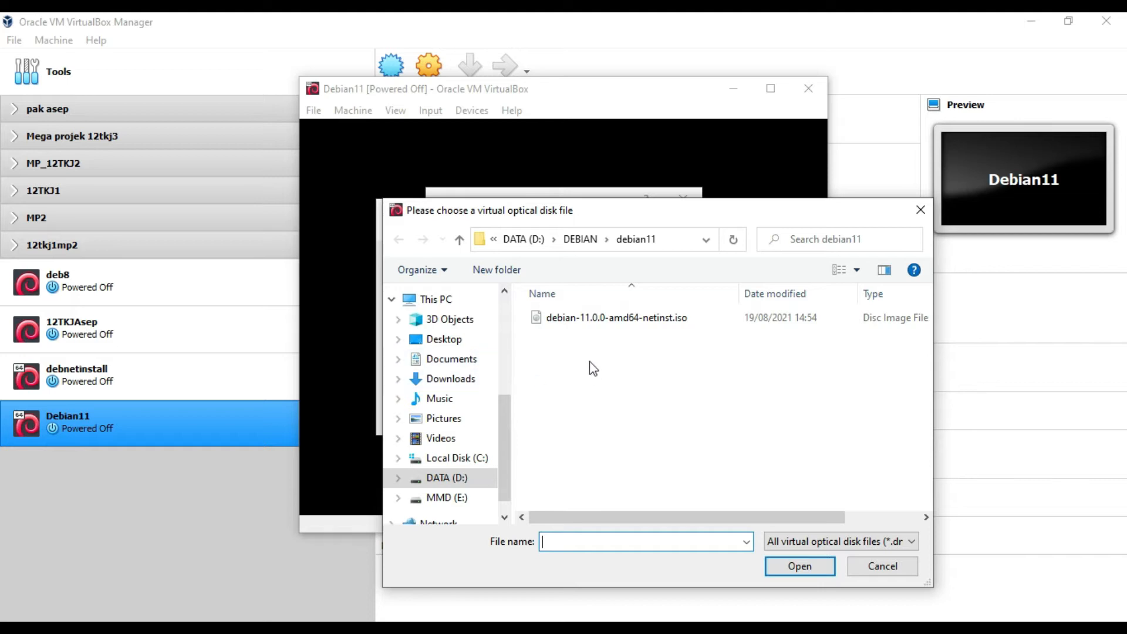
Step: Add debian-11.1.0-amd64-netinst.iso from Downloads and choose it as the start-up disk
left_click(476, 382)
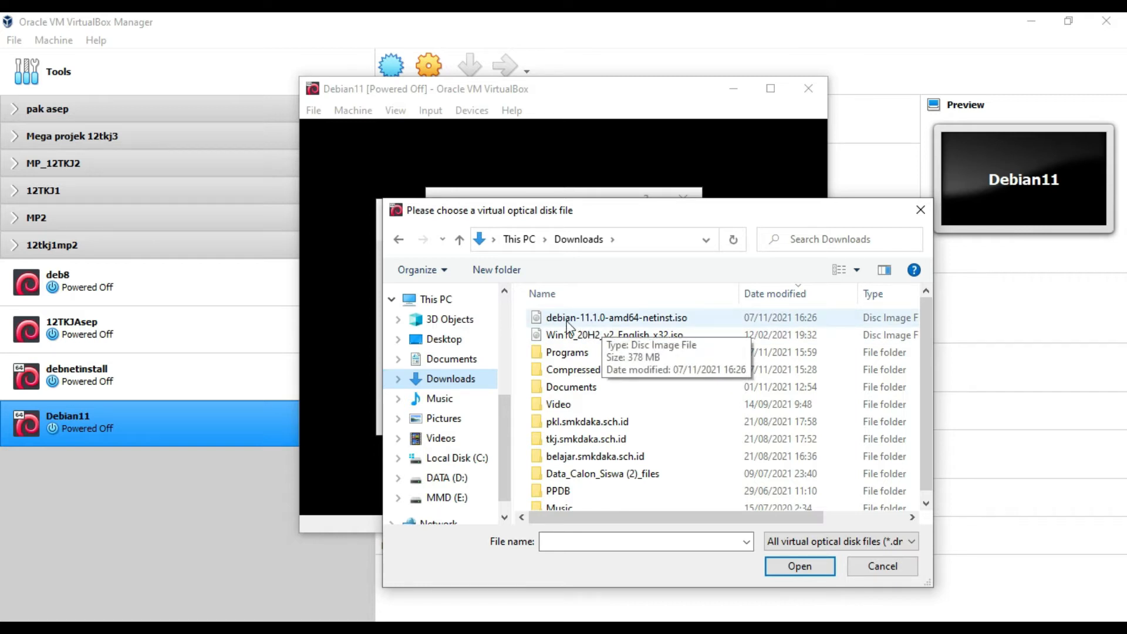
left_click(596, 320)
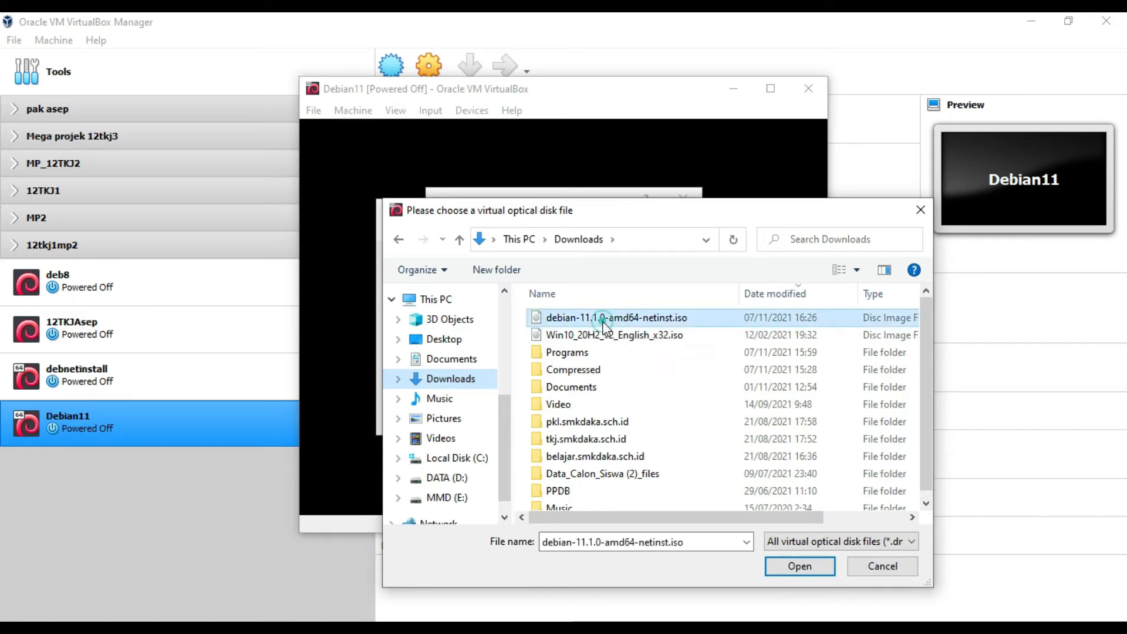
left_click(800, 566)
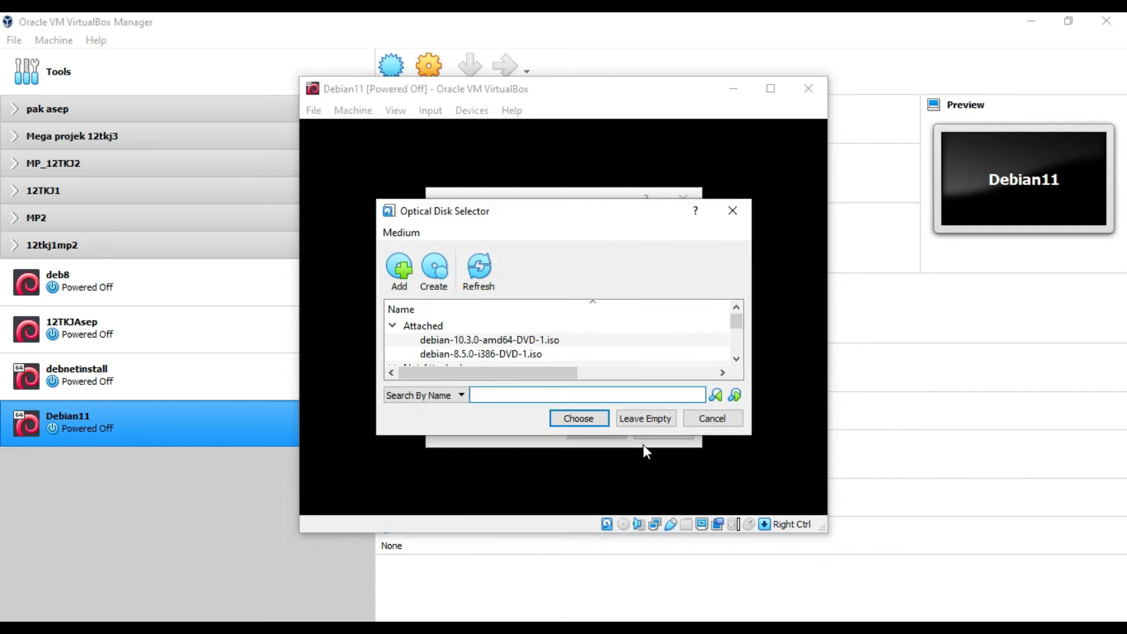
scroll(515, 346, "down", 2)
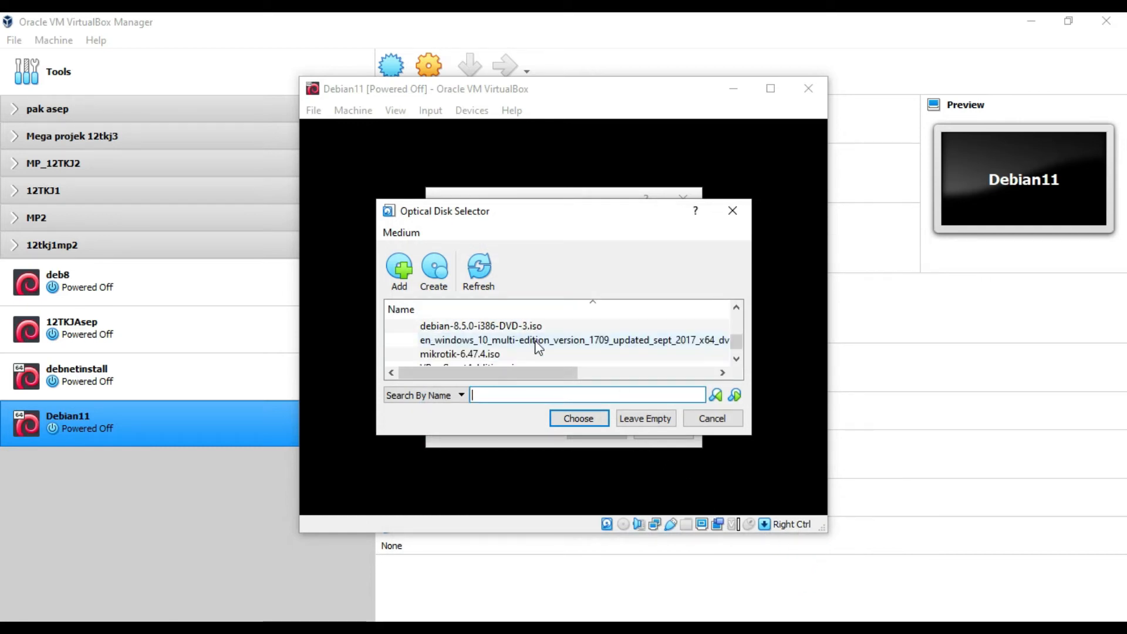
scroll(541, 352, "up", 2)
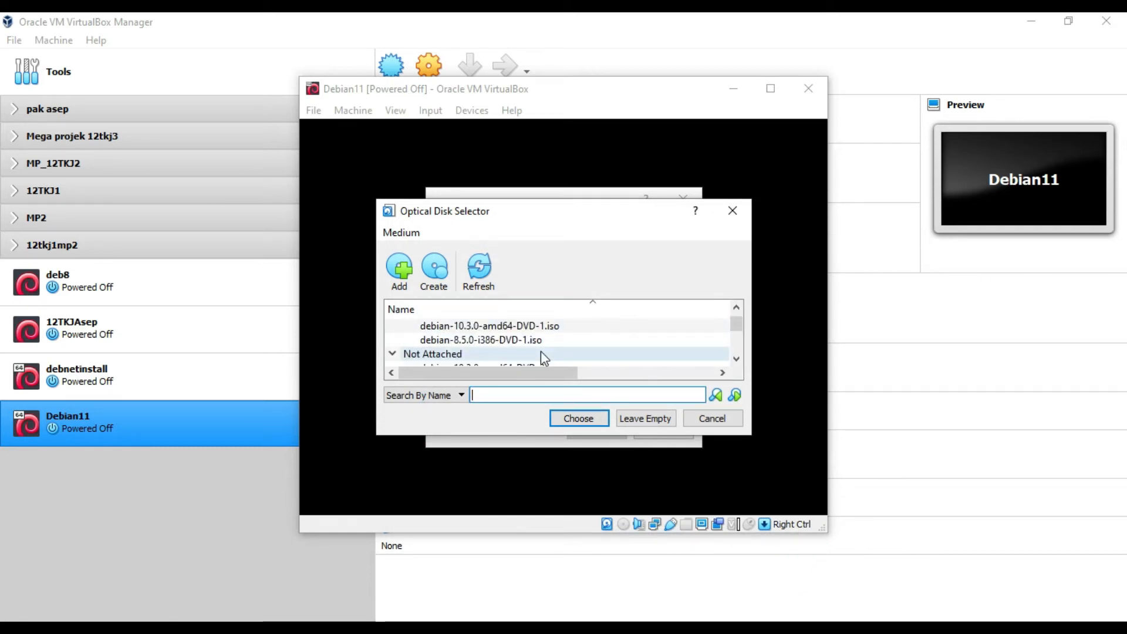
scroll(403, 347, "down", 1)
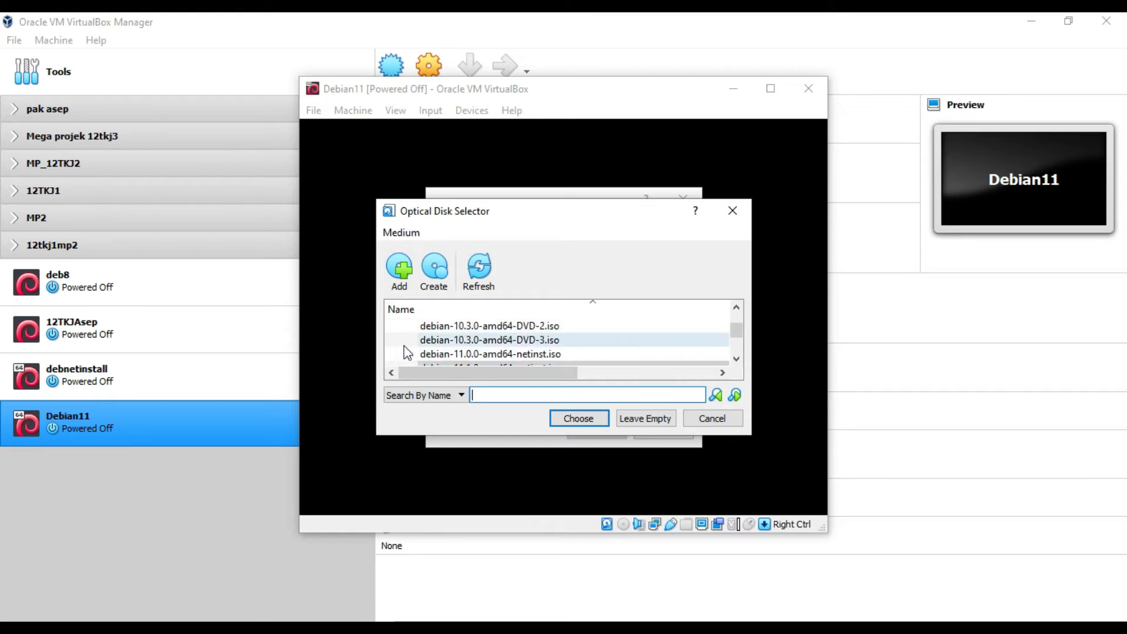
scroll(404, 346, "down", 1)
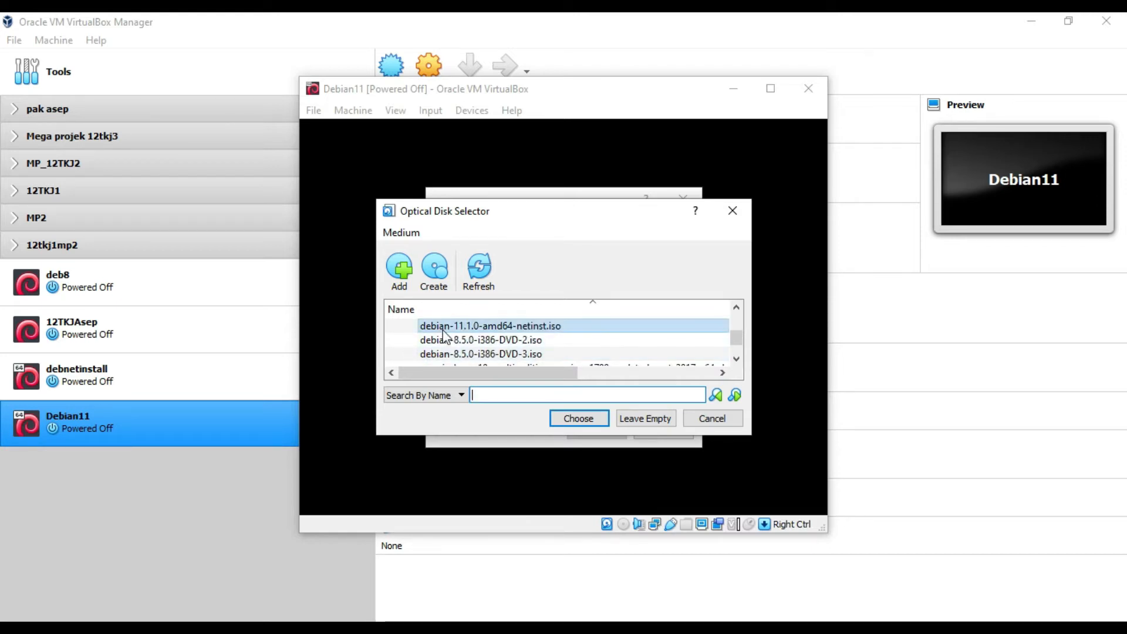
left_click(581, 418)
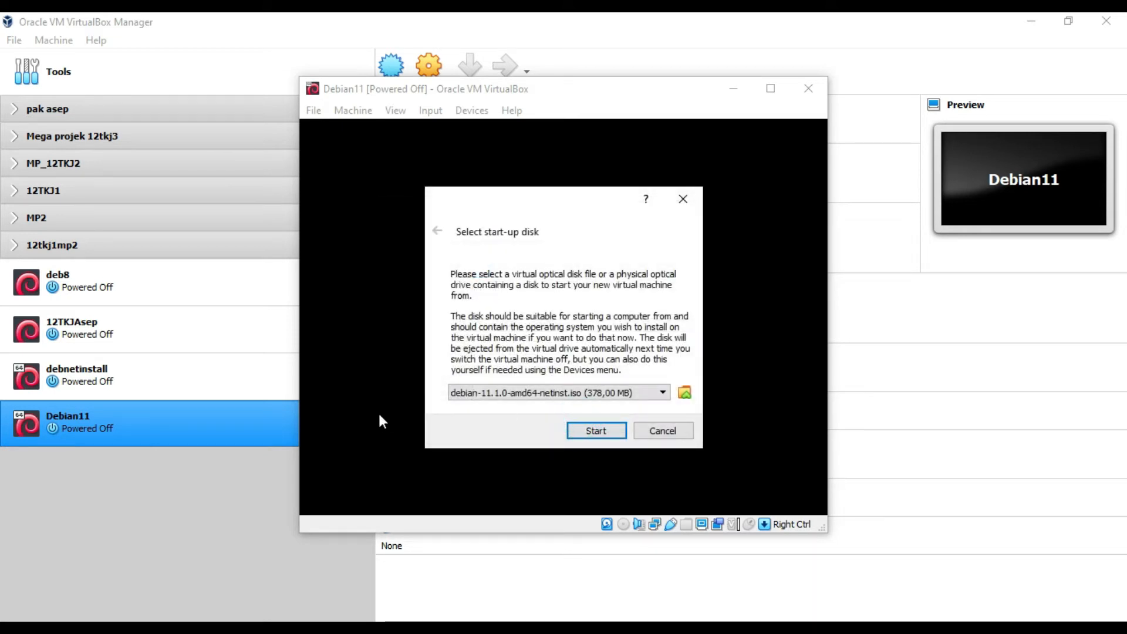
Step: Boot the machine from the ISO and launch the text-mode Install entry
left_click(591, 430)
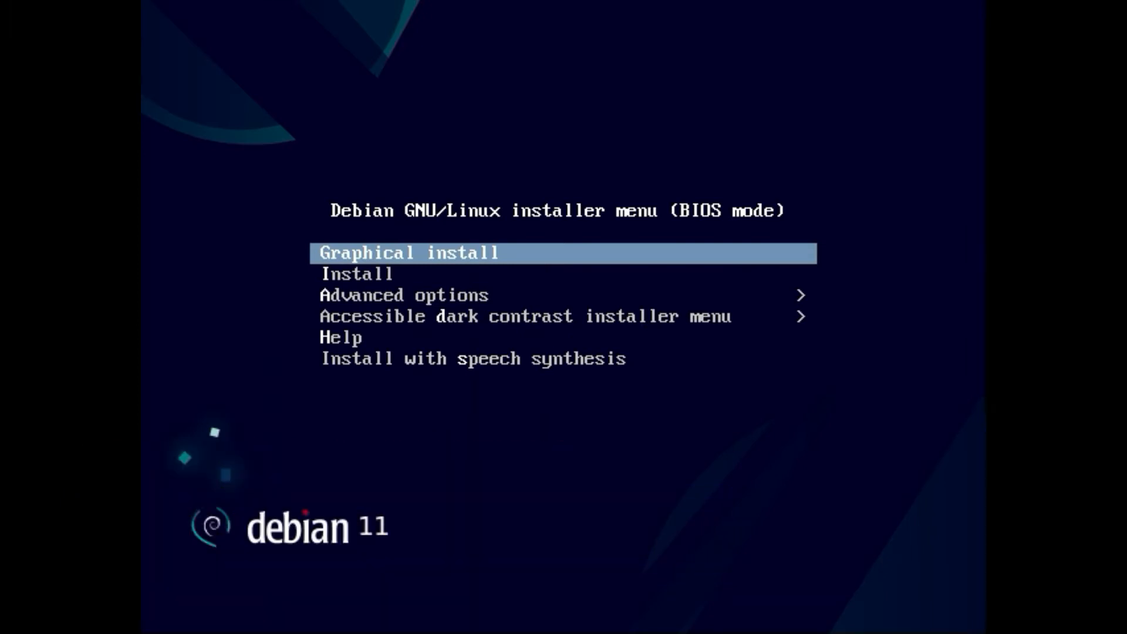
key("Down")
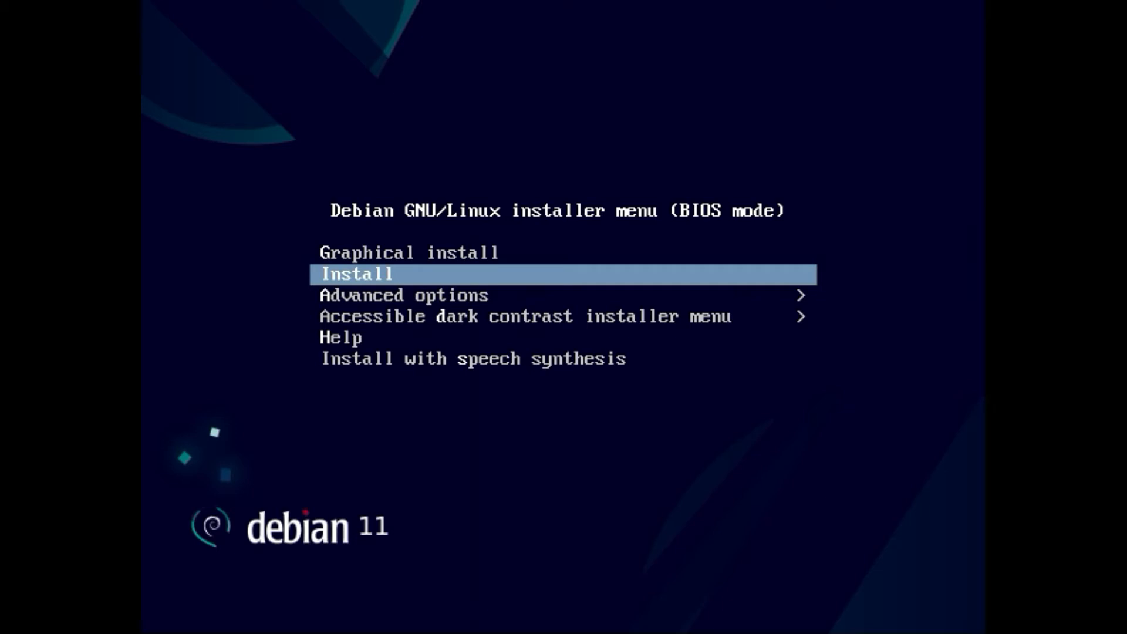
key("Up")
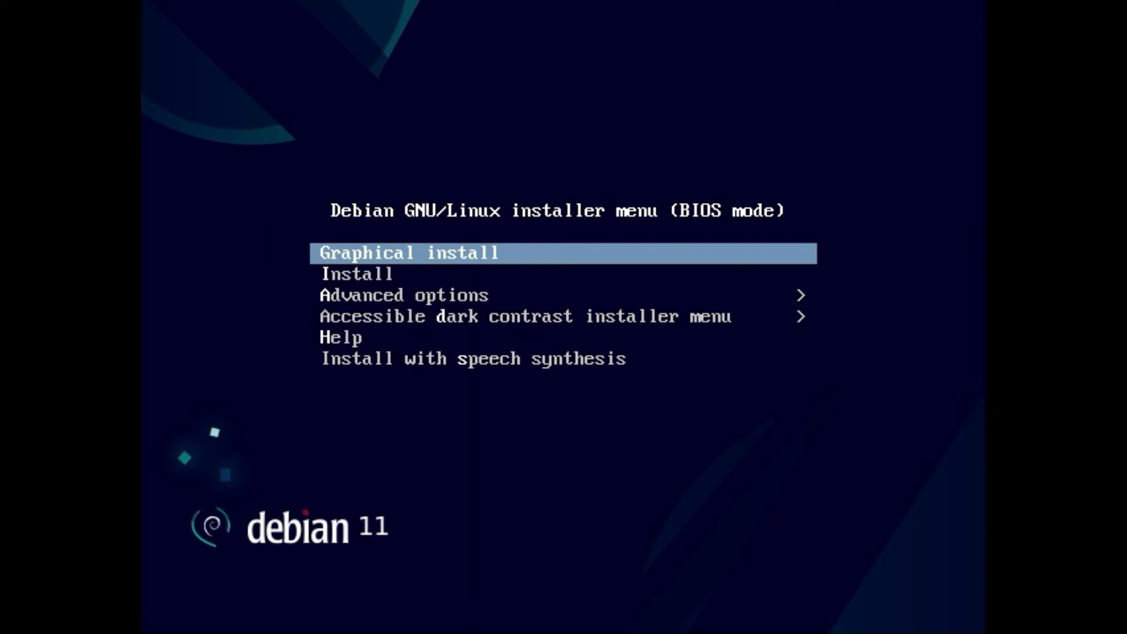
key("Down")
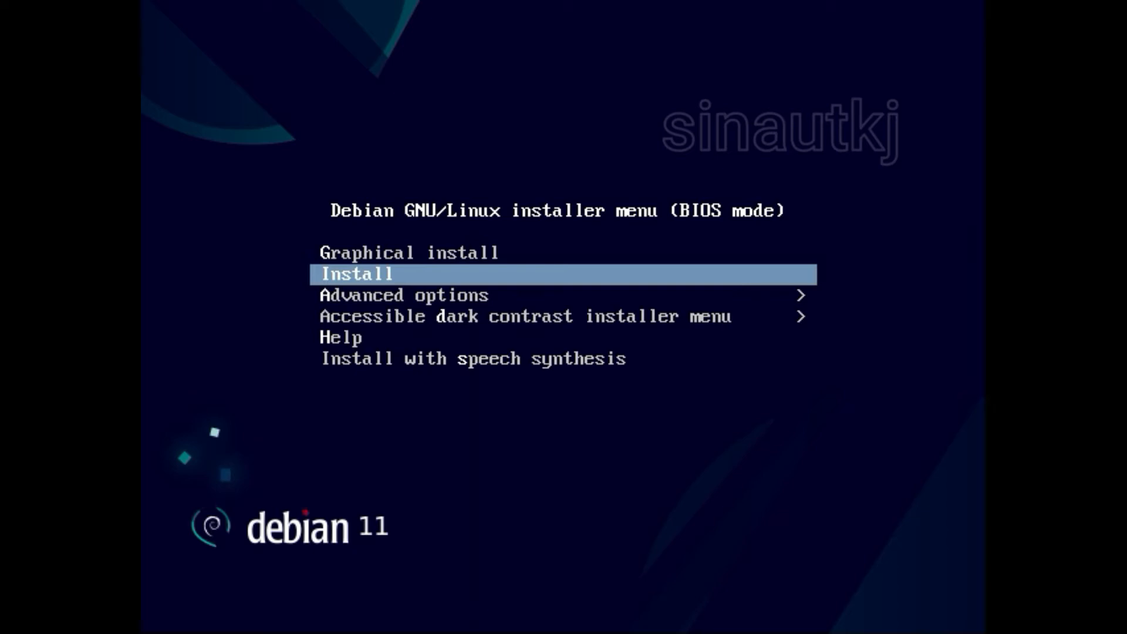
key("Return")
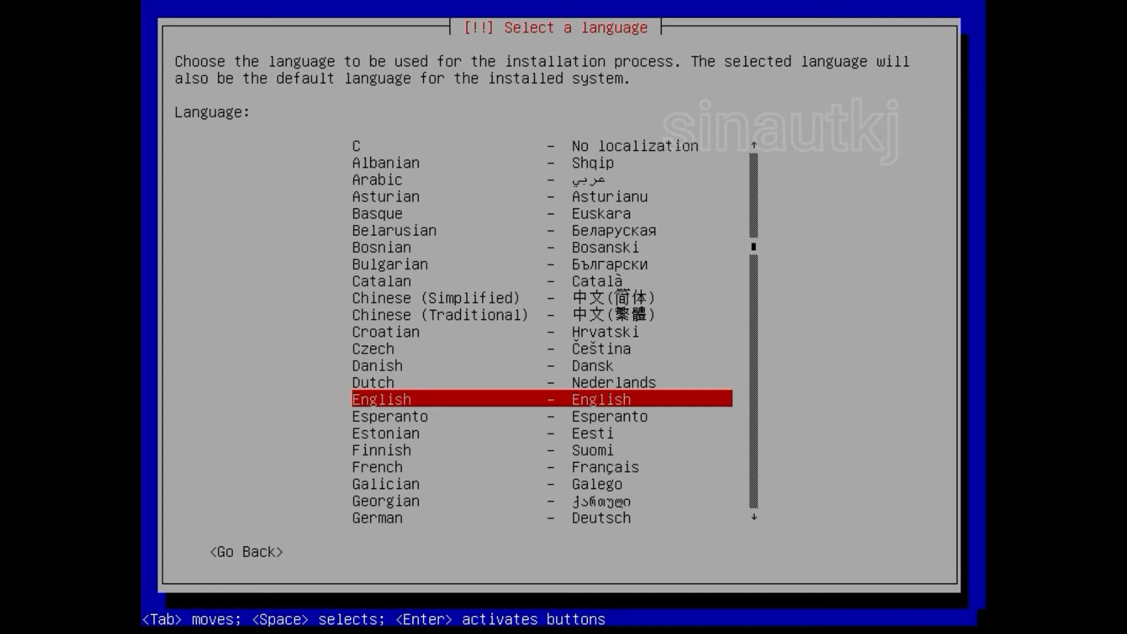
key("Up")
key("Down")
key("Down")
key("Down")
key("Down")
key("Down")
key("Down")
key("Down")
key("Down")
key("Down")
key("Down")
key("Down")
key("Down")
key("Down")
key("Down")
key("Down")
key("Down")
key("Down")
key("Up")
key("Up")
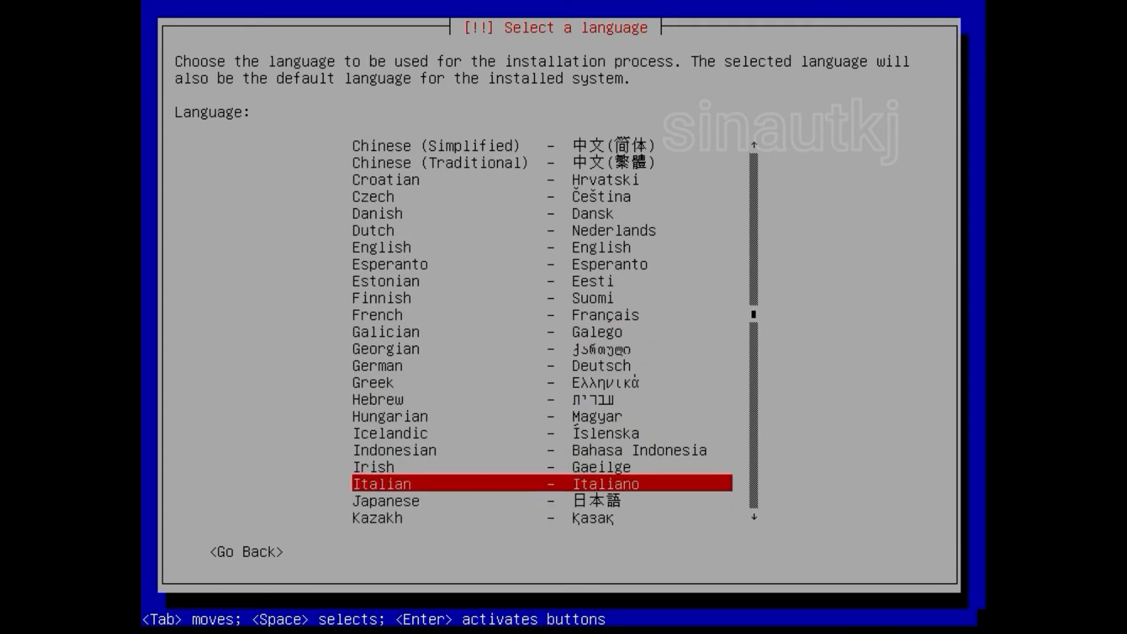
key("Up")
key("Up")
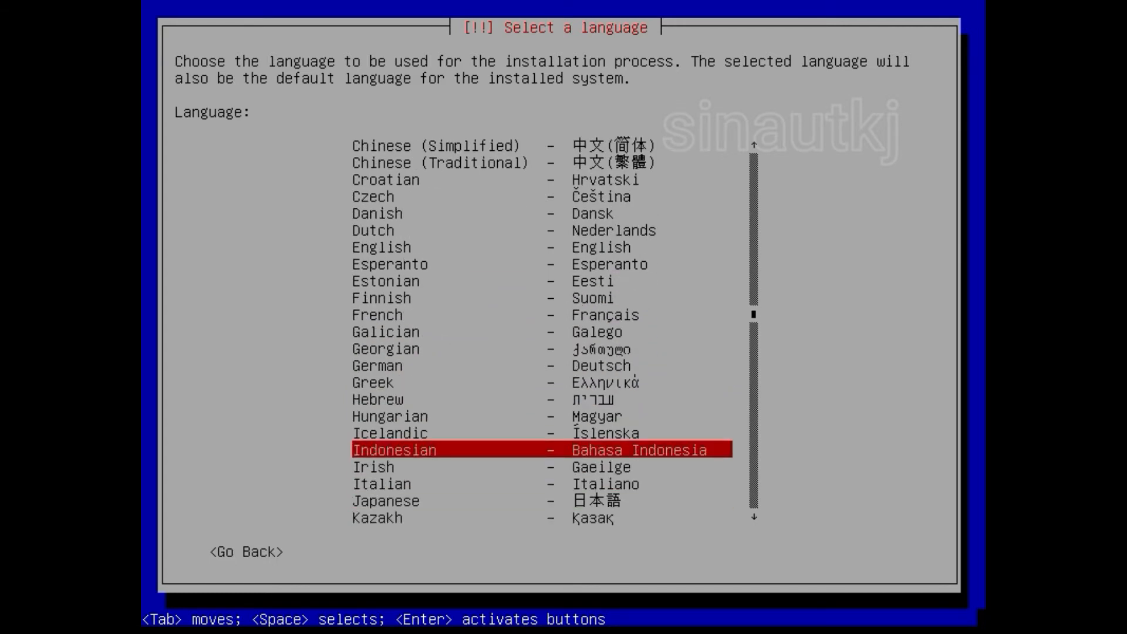
key("Return")
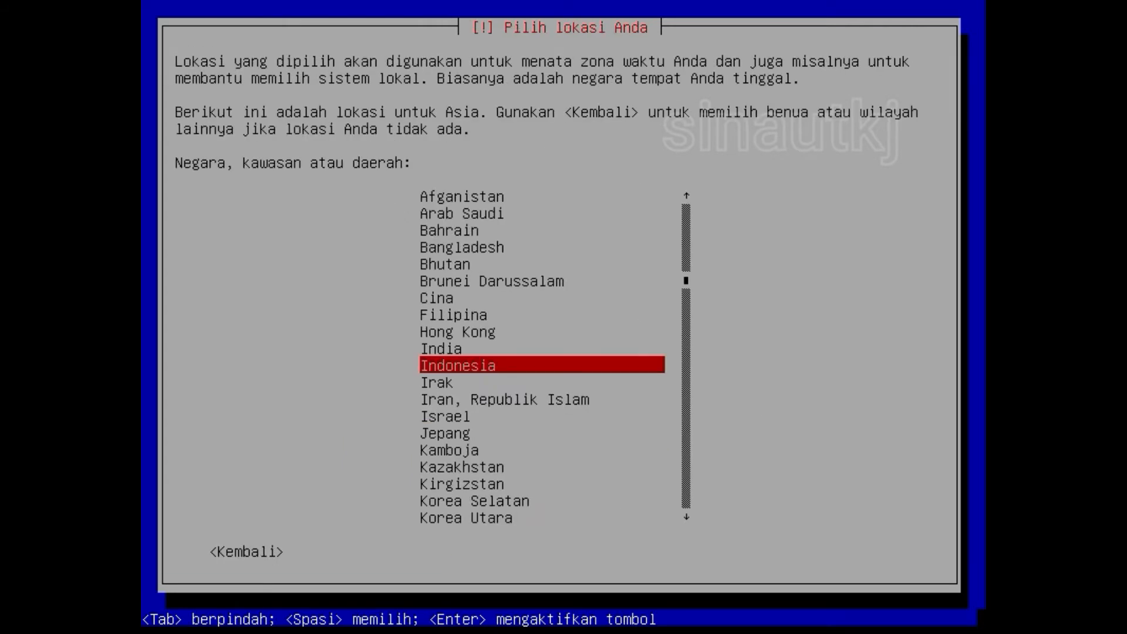
key("Tab")
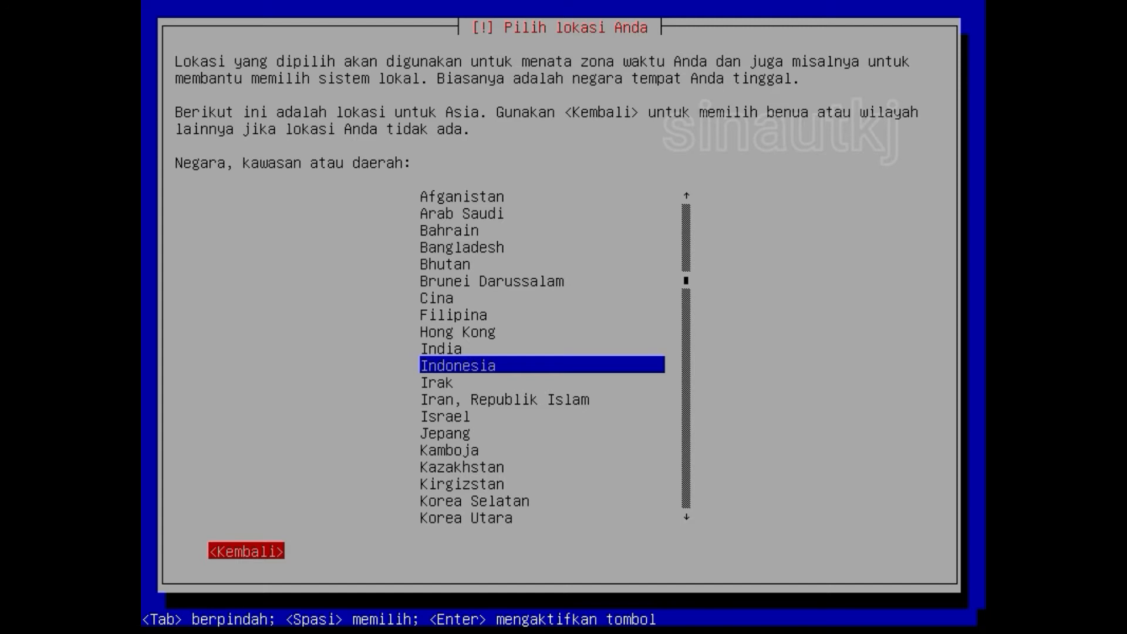
key("Return")
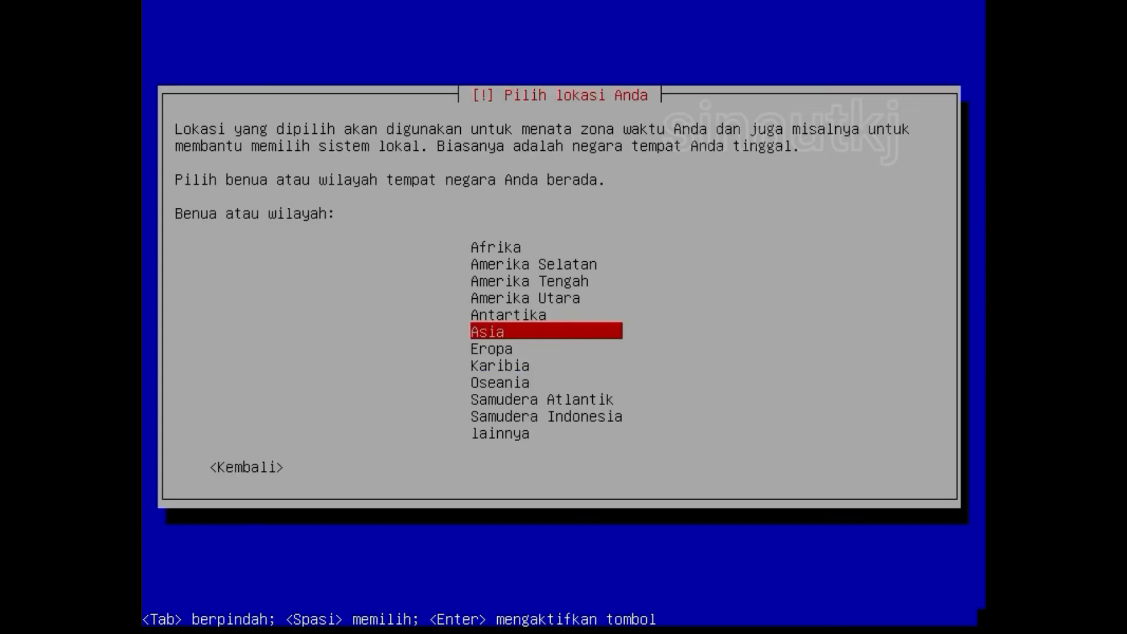
key("Down")
key("Down")
key("Down")
key("Down")
key("Down")
key("Down")
key("Tab")
key("Return")
Step: Choose English as the installer language
key("Up")
key("Up")
key("Up")
key("Up")
key("Up")
key("Up")
key("Up")
key("Up")
key("Up")
key("Up")
key("Up")
key("Up")
key("Up")
key("Up")
key("Up")
key("Up")
key("Up")
key("Up")
key("Up")
key("Up")
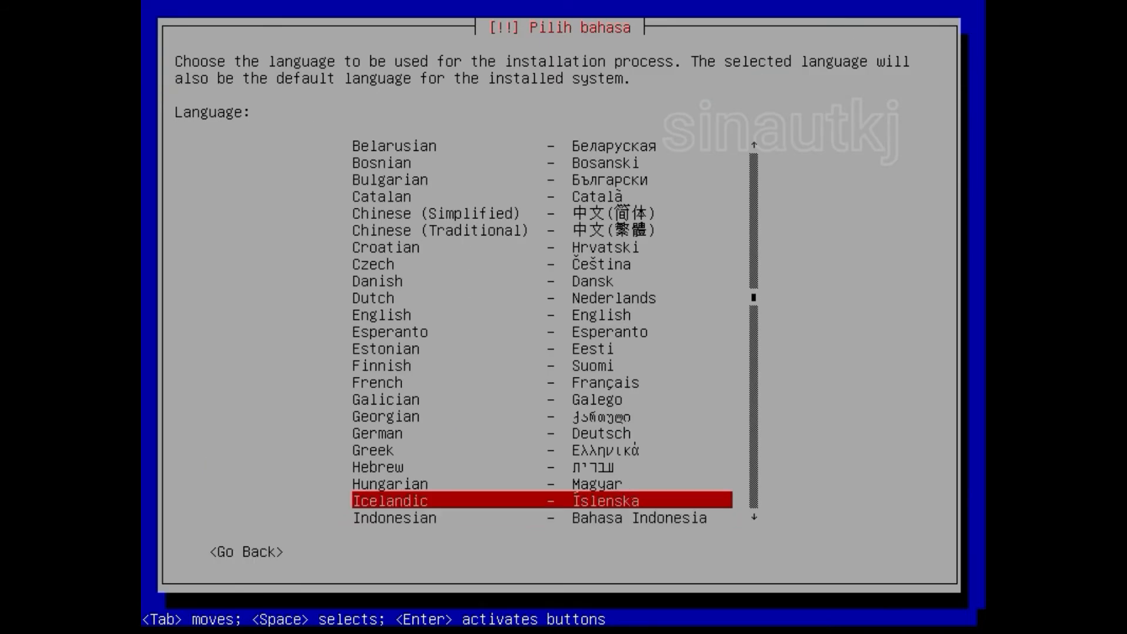
key("Down")
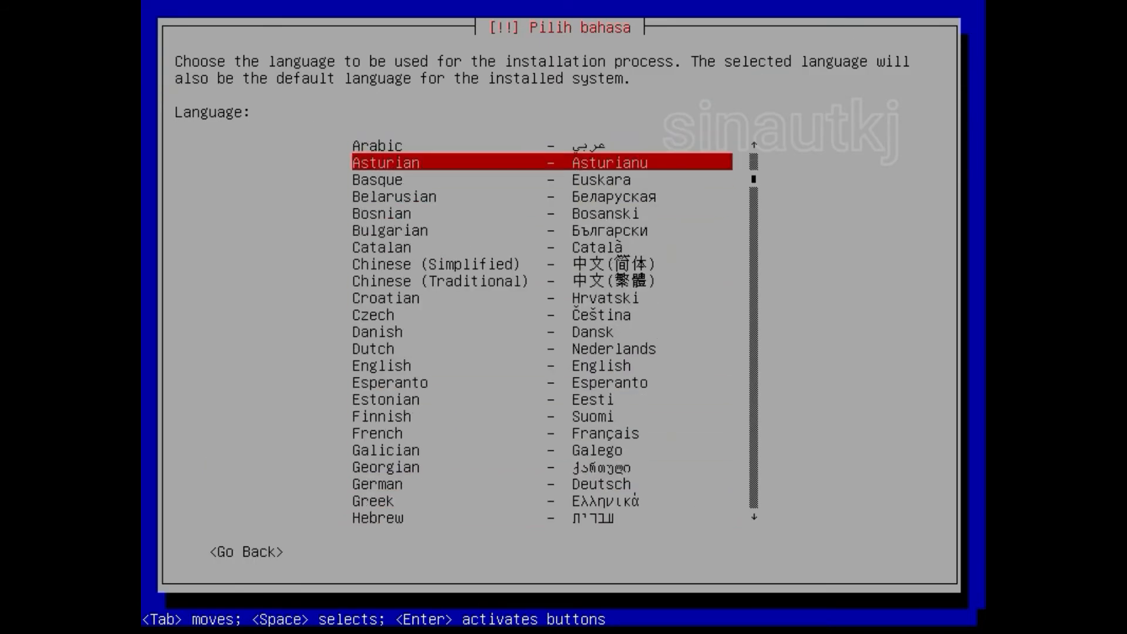
key("Down")
key("Down")
key("Down")
key("Down")
key("Down")
key("Down")
key("Down")
key("Down")
key("Down")
key("Down")
key("Down")
key("Down")
key("Down")
key("Up")
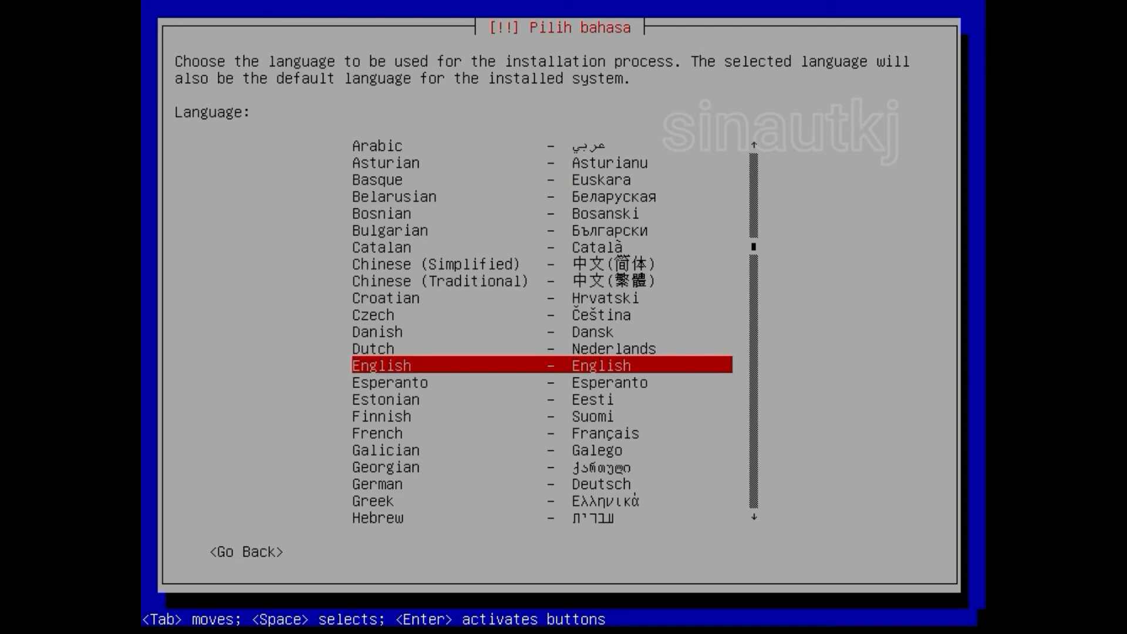
key("Return")
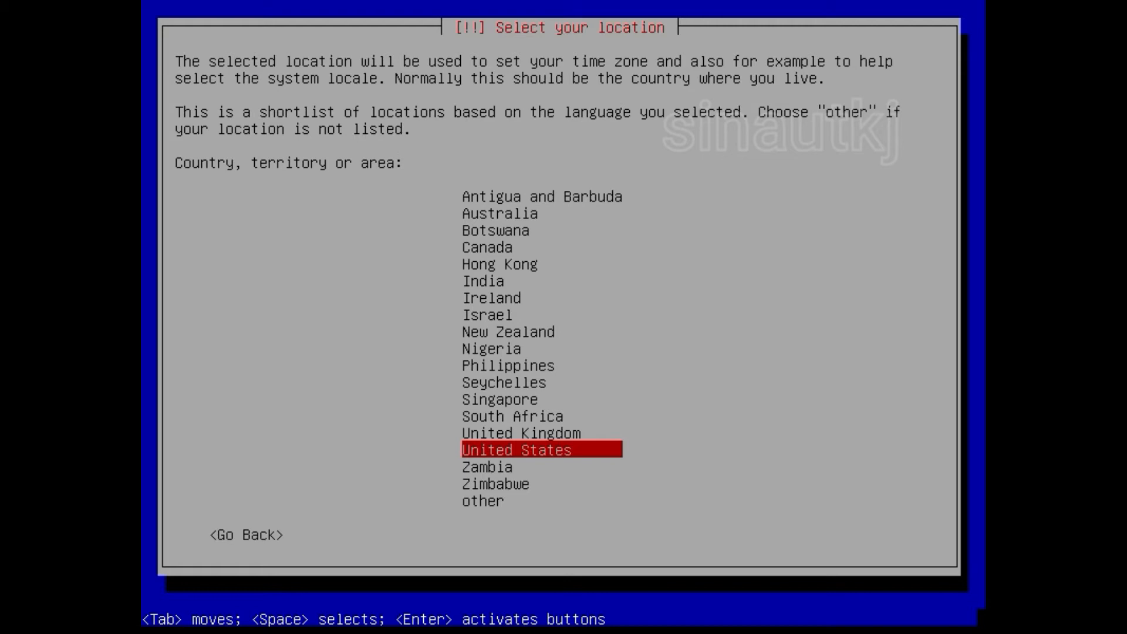
Step: Set the location to Indonesia through 'other' and the Asia region
key("Down")
key("Down")
key("Down")
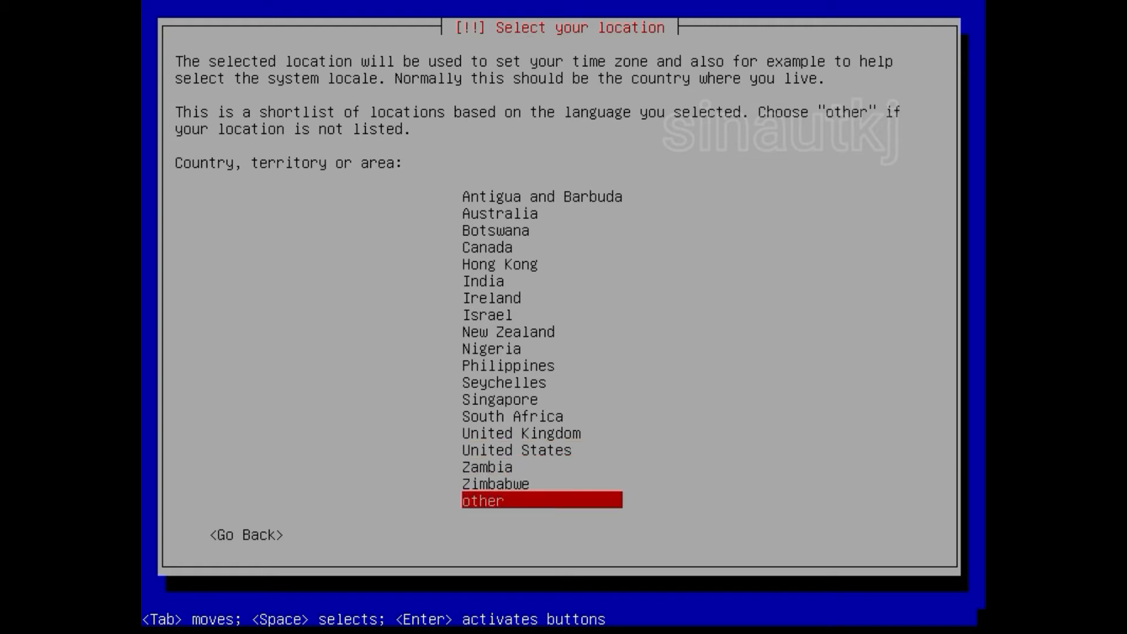
key("Up")
key("Down")
key("Return")
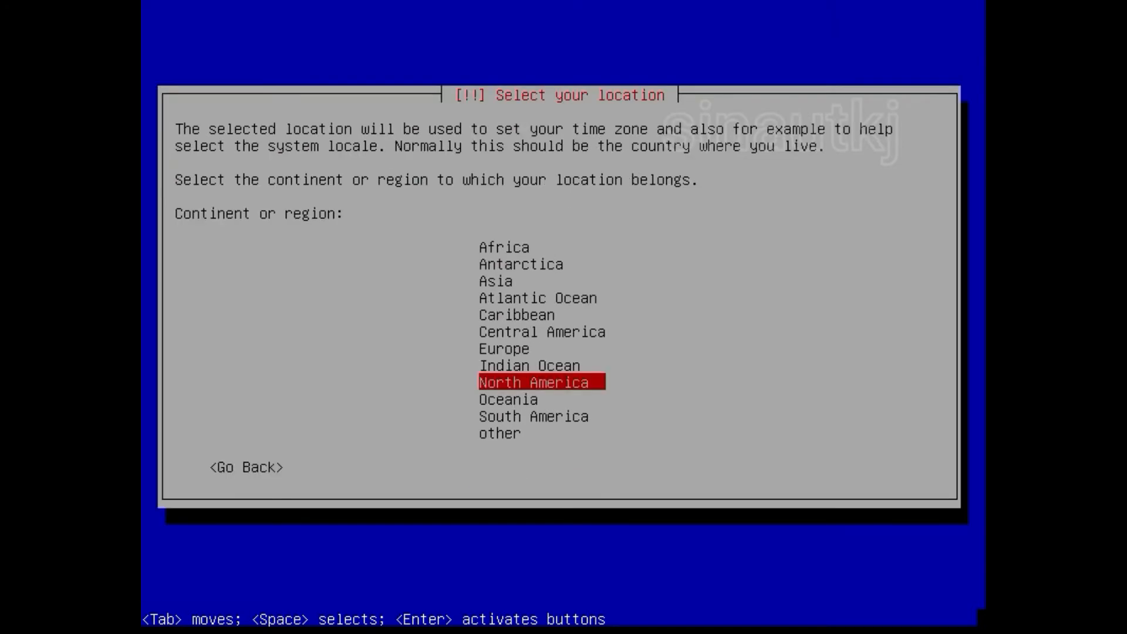
key("Up")
key("Up")
key("Up")
key("Up")
key("Up")
key("Up")
key("Up")
key("Up")
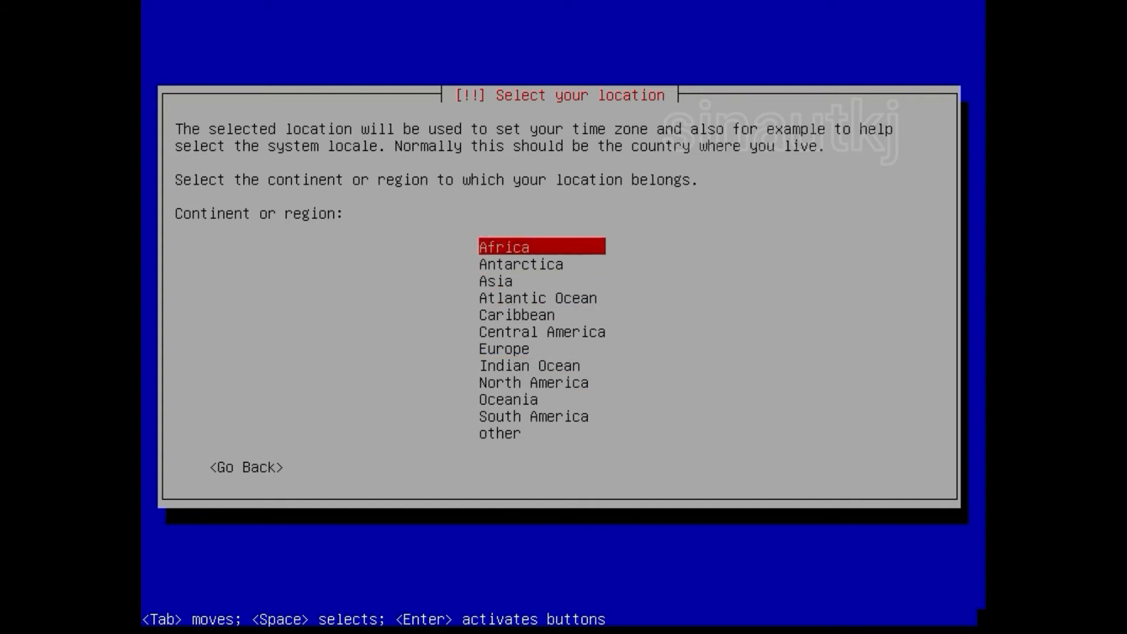
key("Down")
key("Down")
key("Return")
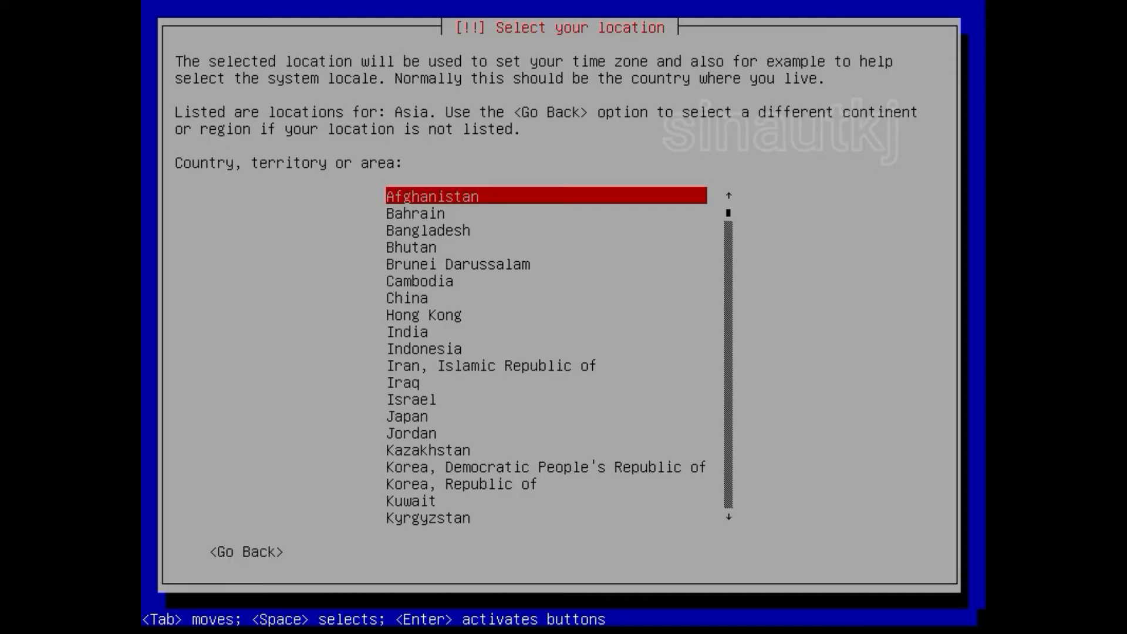
key("Down")
key("Down")
key("Down")
key("Down")
key("Down")
key("Down")
key("Down")
key("Down")
key("Down")
key("Down")
key("Down")
key("Down")
key("Down")
key("Down")
key("Up")
key("Up")
key("Up")
key("Up")
key("Up")
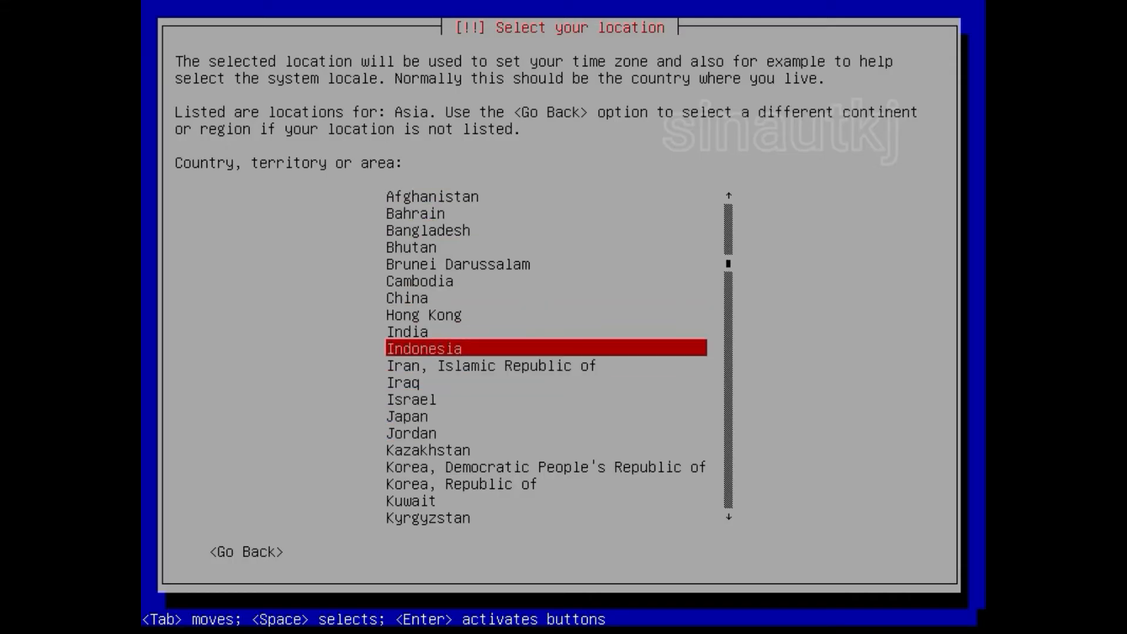
key("Return")
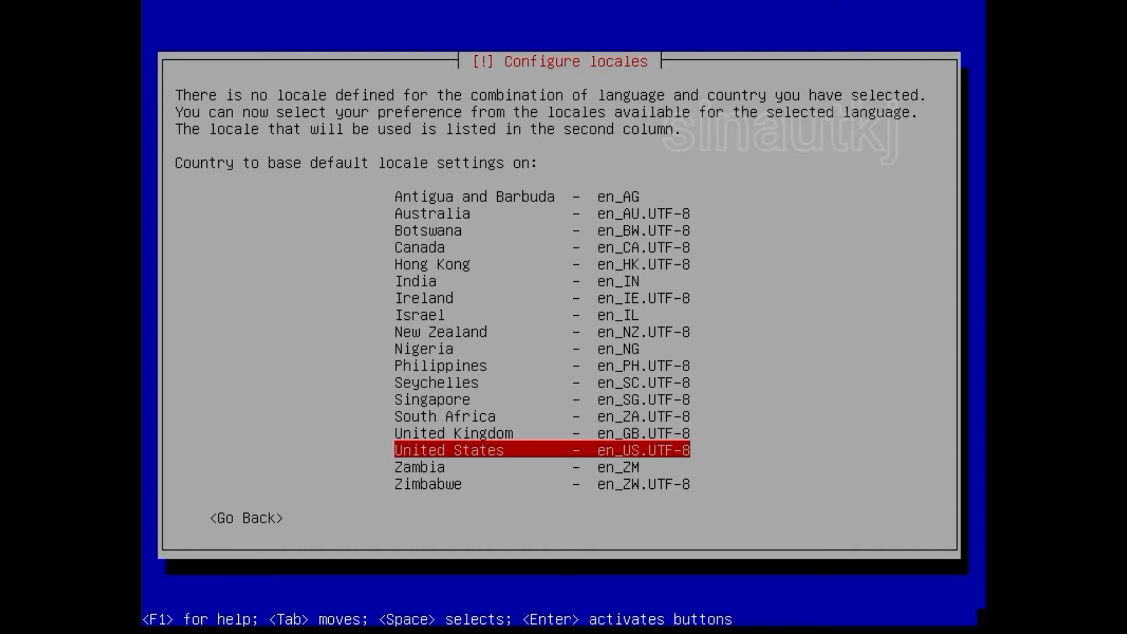
Step: Accept United States (en_US.UTF-8) as the locale and American English as the keymap
key("Return")
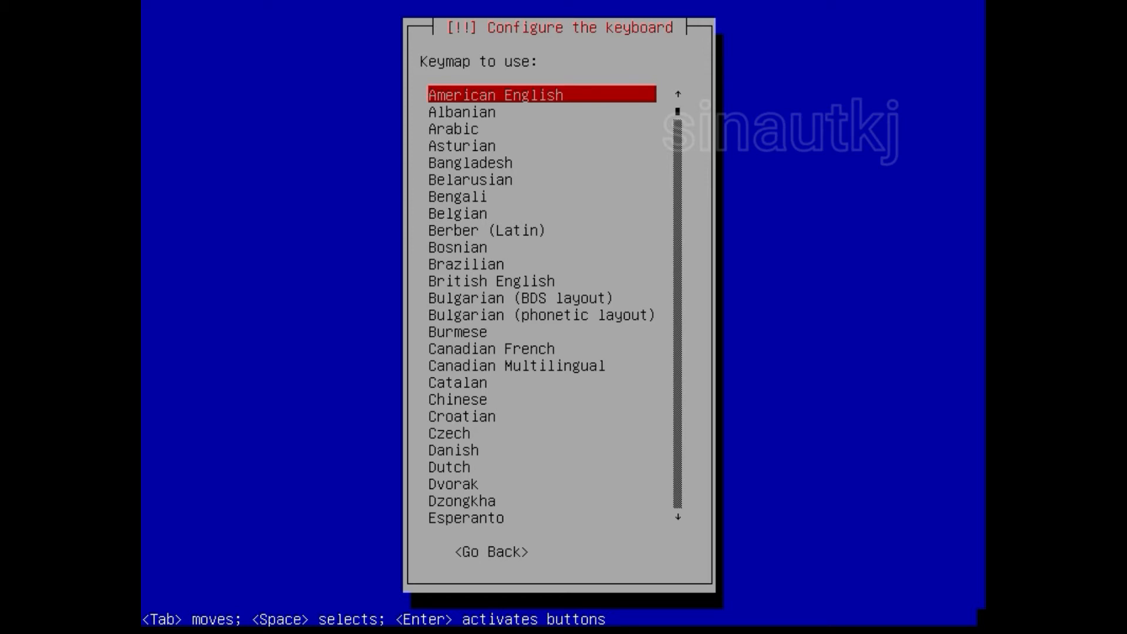
key("Return")
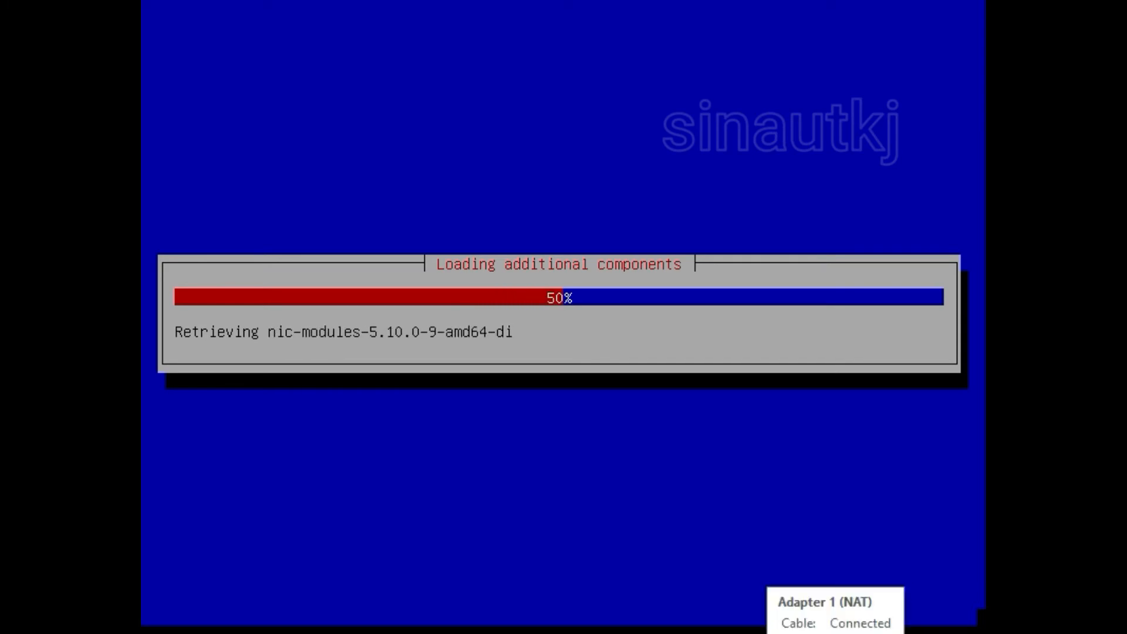
Step: Connect the VM's network adapter from its status-bar icon menu
right_click(765, 633)
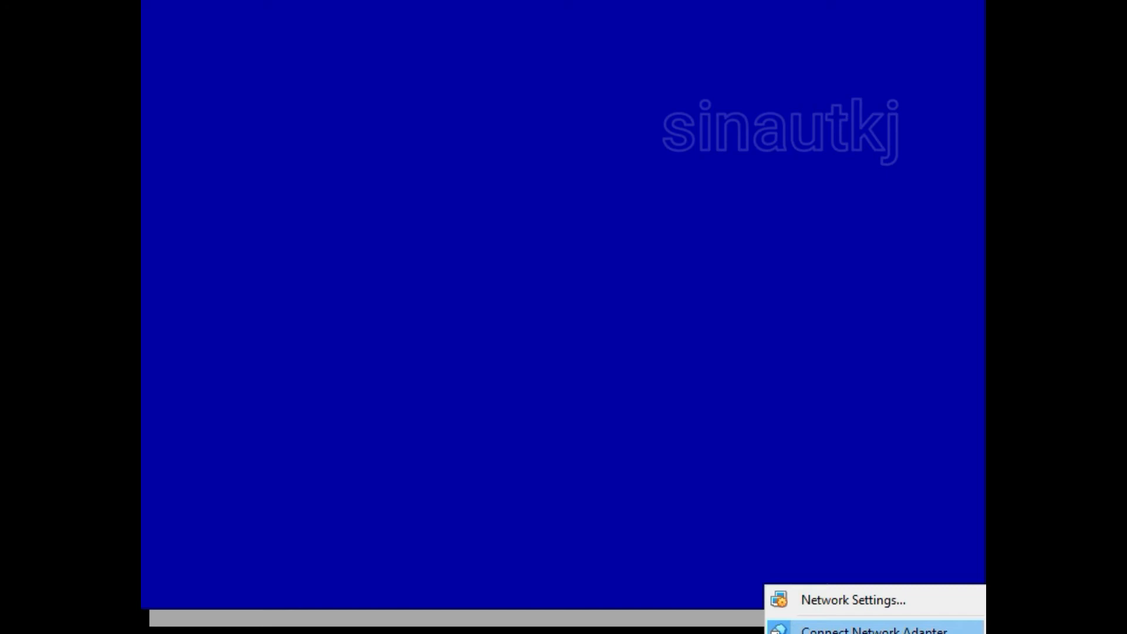
left_click(774, 631)
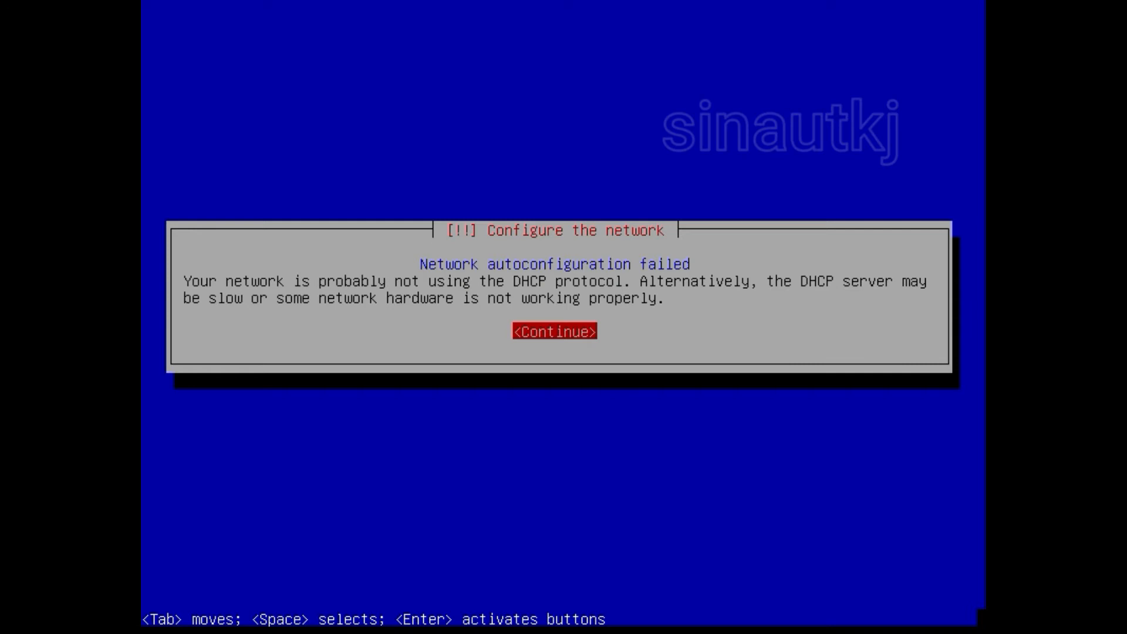
Step: Dismiss the DHCP failure notice and choose 'Do not configure the network at this time'
key("Return")
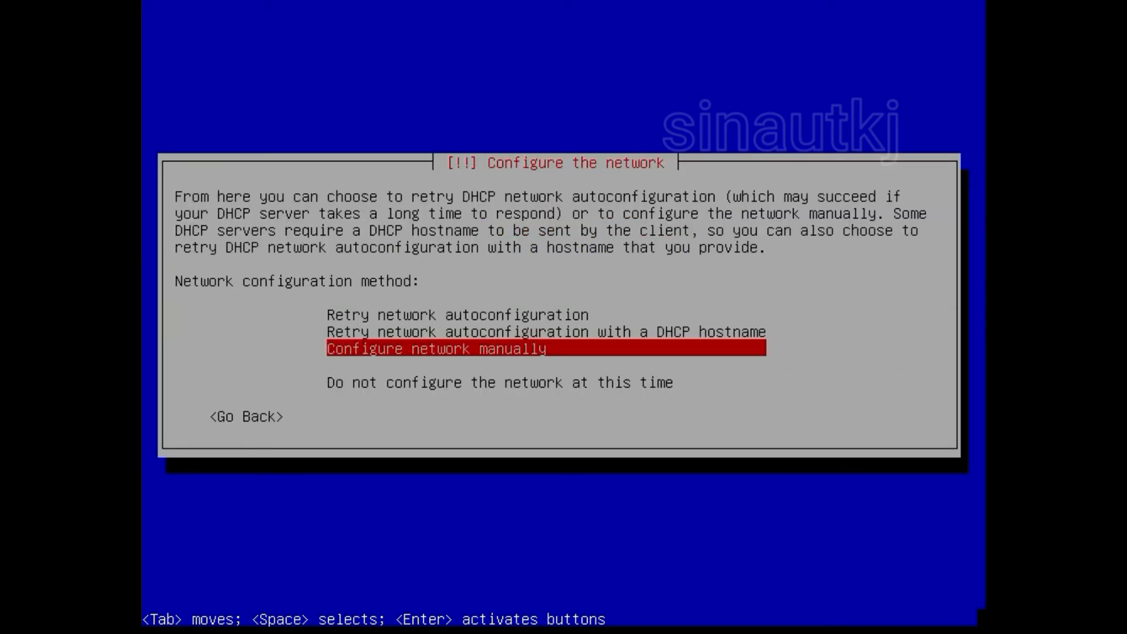
key("Down")
key("Down")
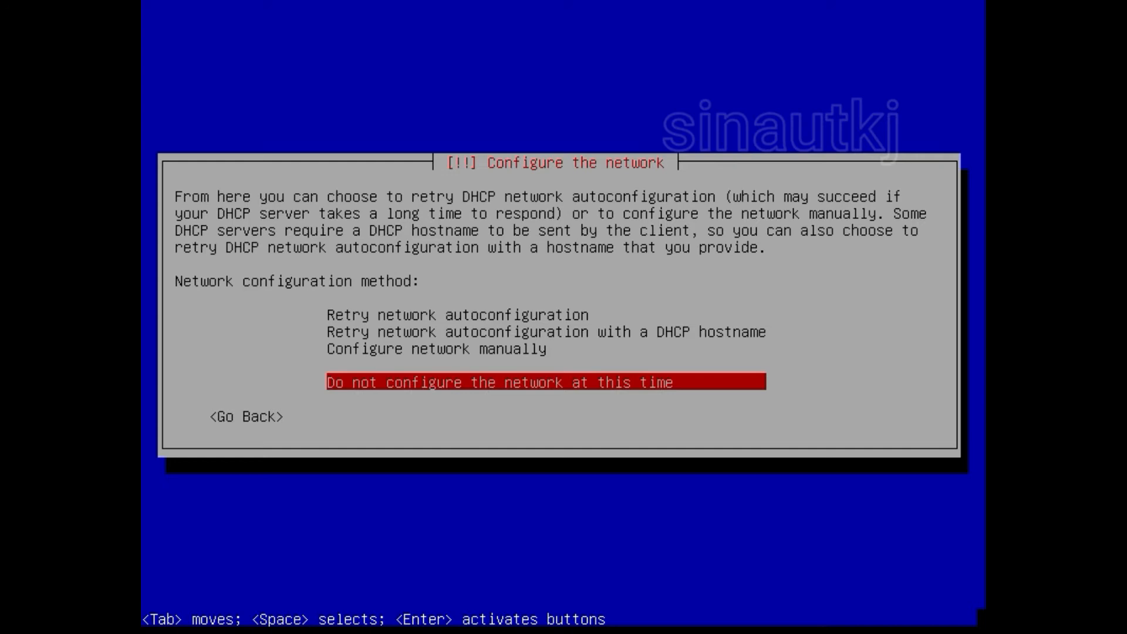
key("Return")
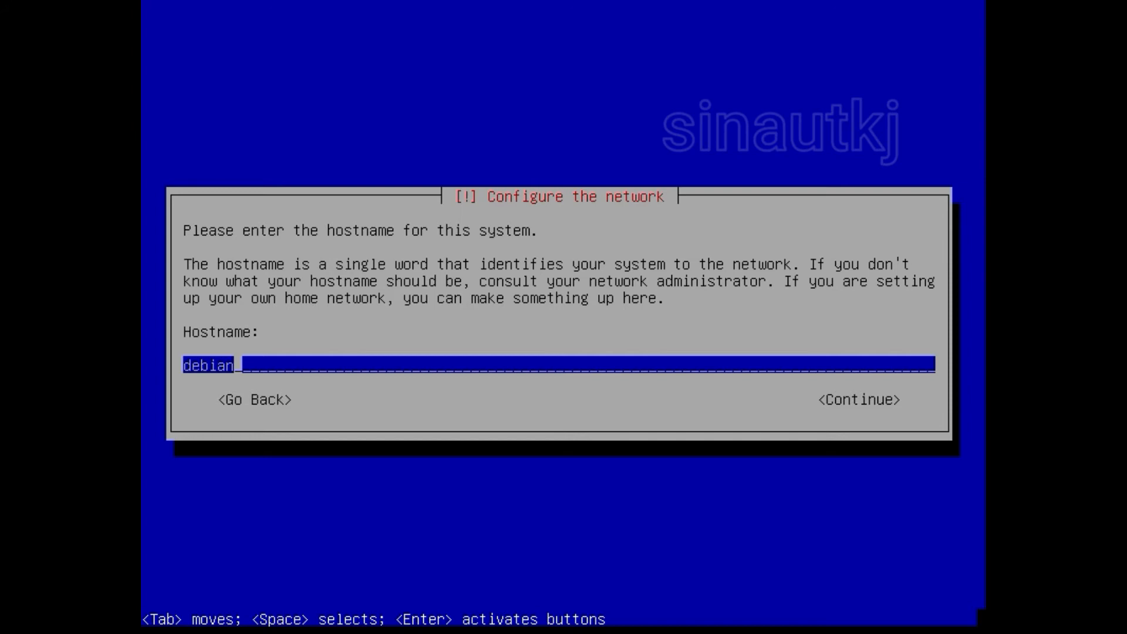
Step: Replace the default hostname 'debian' with the new custom hostname and submit it
key("BackSpace")
key("BackSpace")
key("BackSpace")
key("BackSpace")
key("BackSpace")
key("BackSpace")
type("asepdebian")
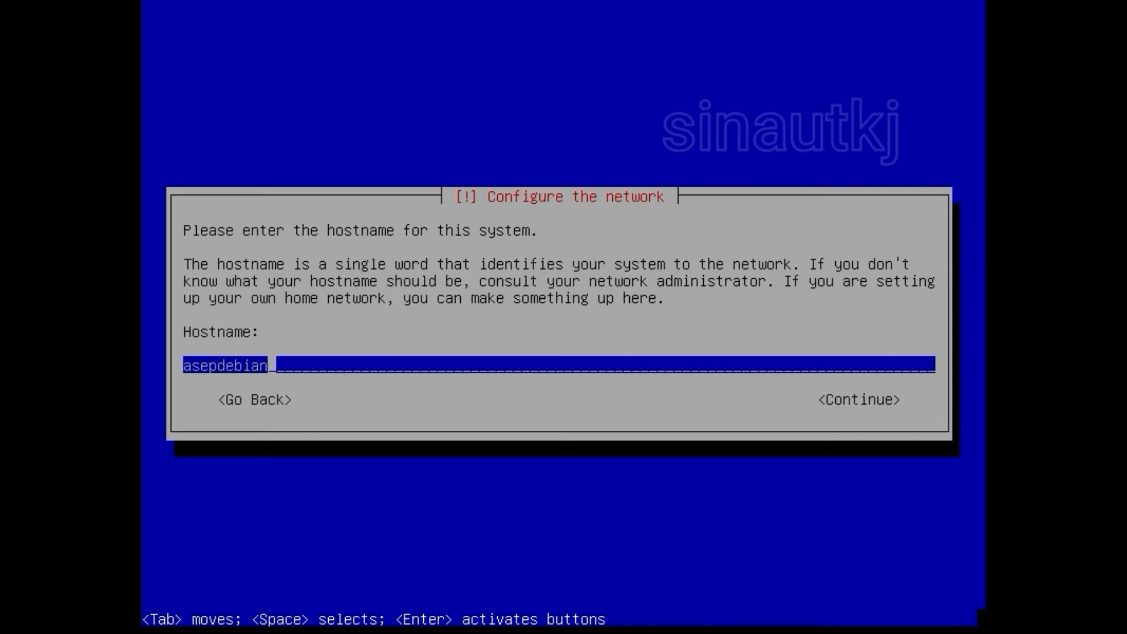
key("Return")
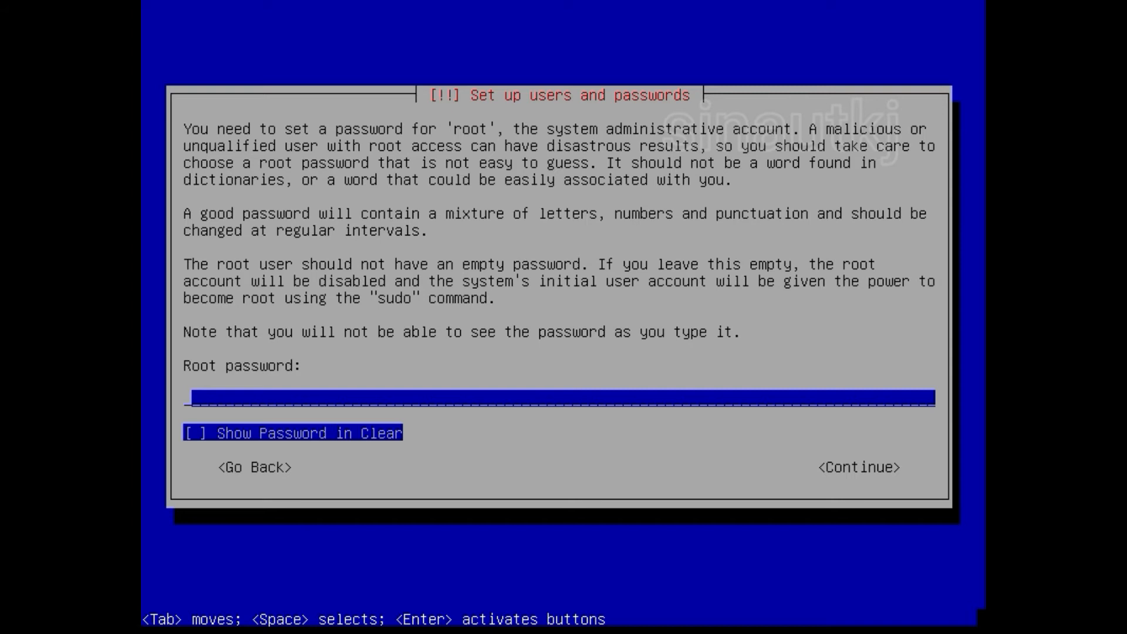
Step: Enter the root password shown in clear text, then re-enter it to confirm
type("*")
key("Tab")
key("space")
key("space")
key("space")
key("Tab")
key("Return")
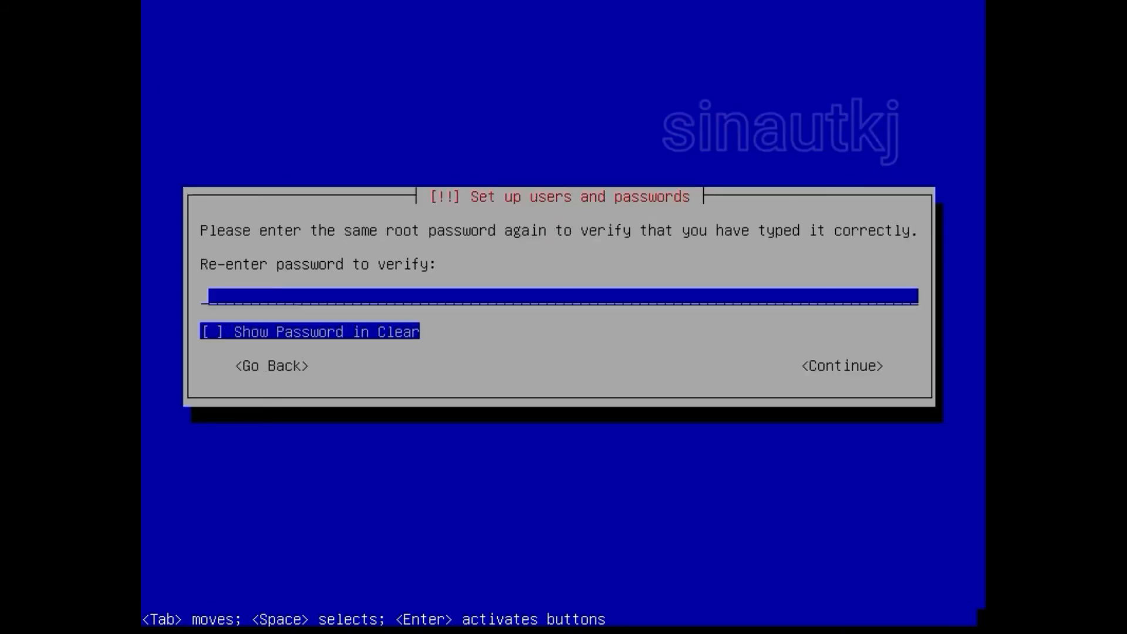
type("*")
key("Return")
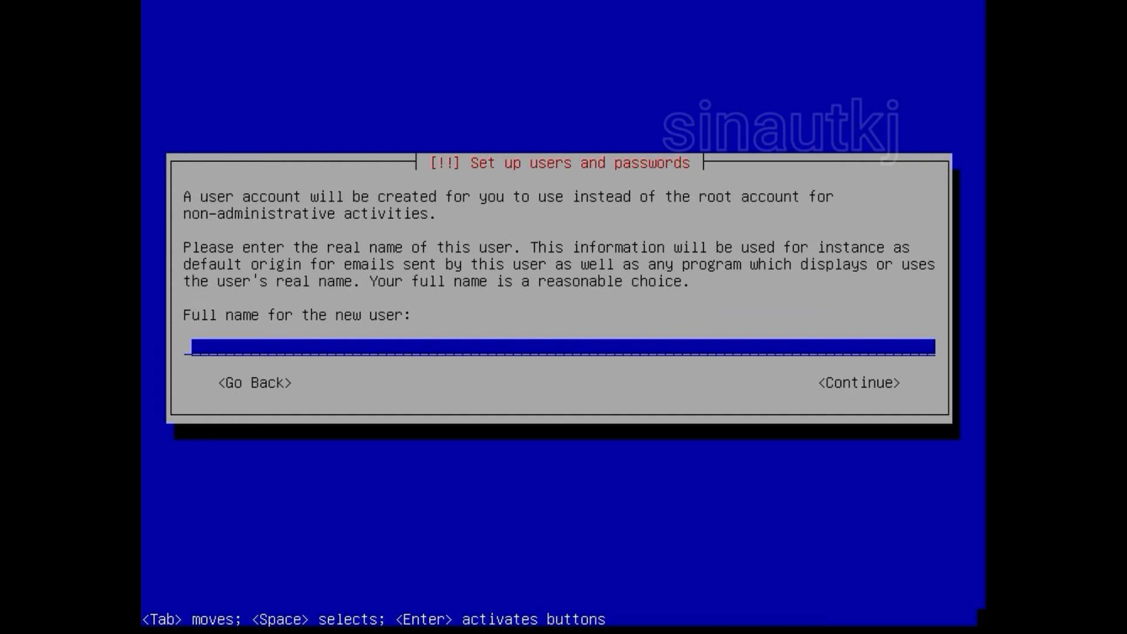
Step: Enter the new user's full name, correcting a typo before submitting
type("Asep Suciyono")
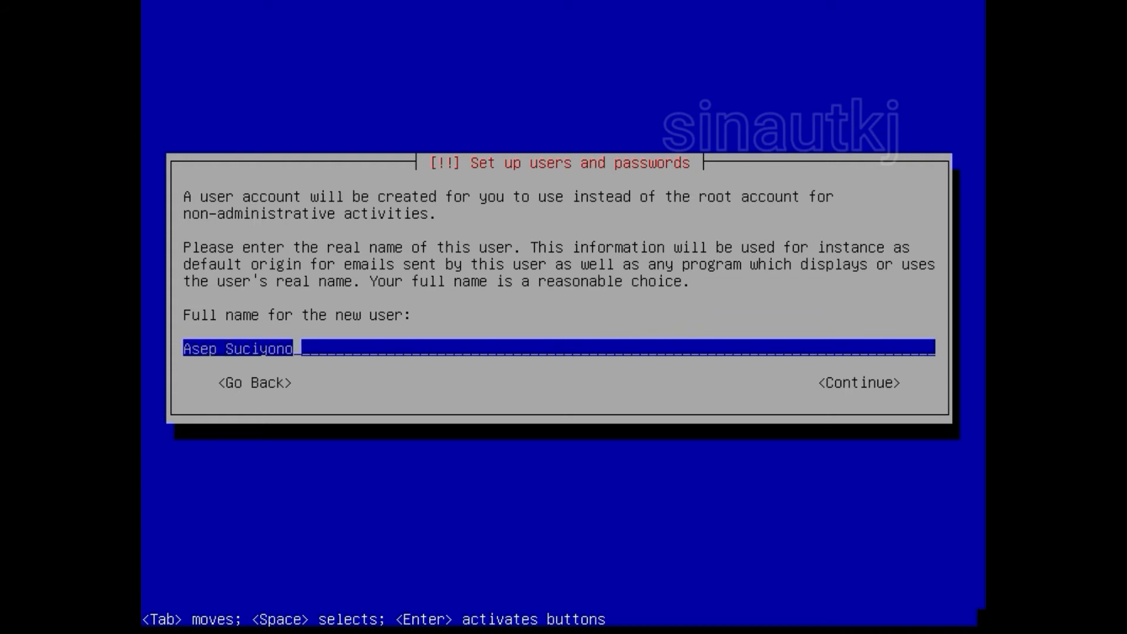
key("BackSpace")
key("BackSpace")
key("BackSpace")
key("BackSpace")
key("BackSpace")
type("diyono")
key("Return")
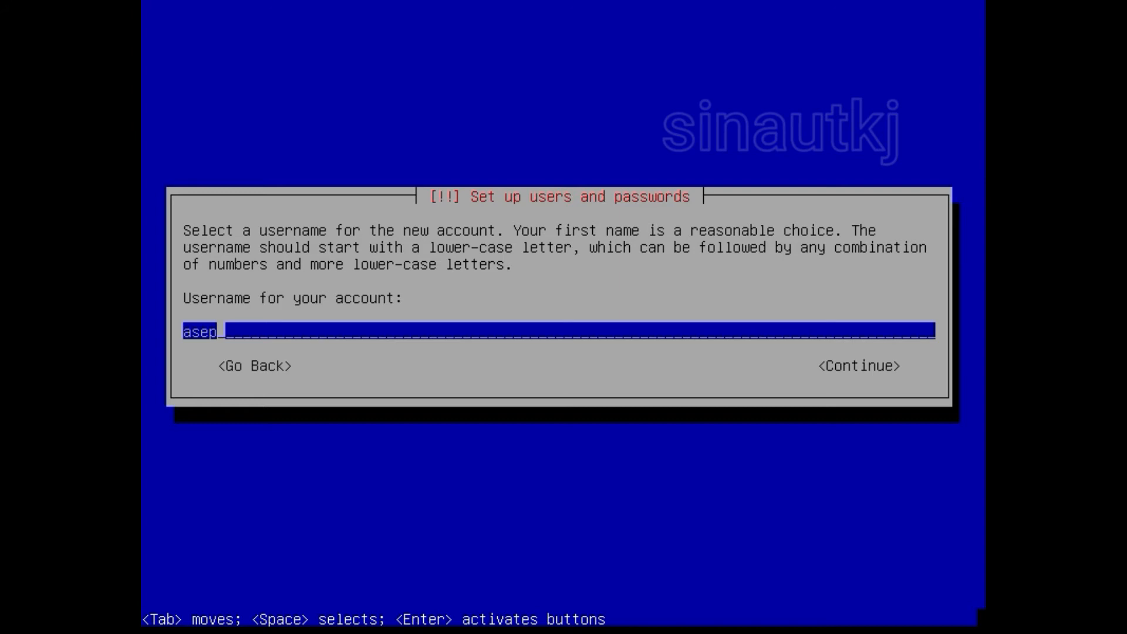
Step: Keep the suggested username and set the user's password, entering it twice
key("Return")
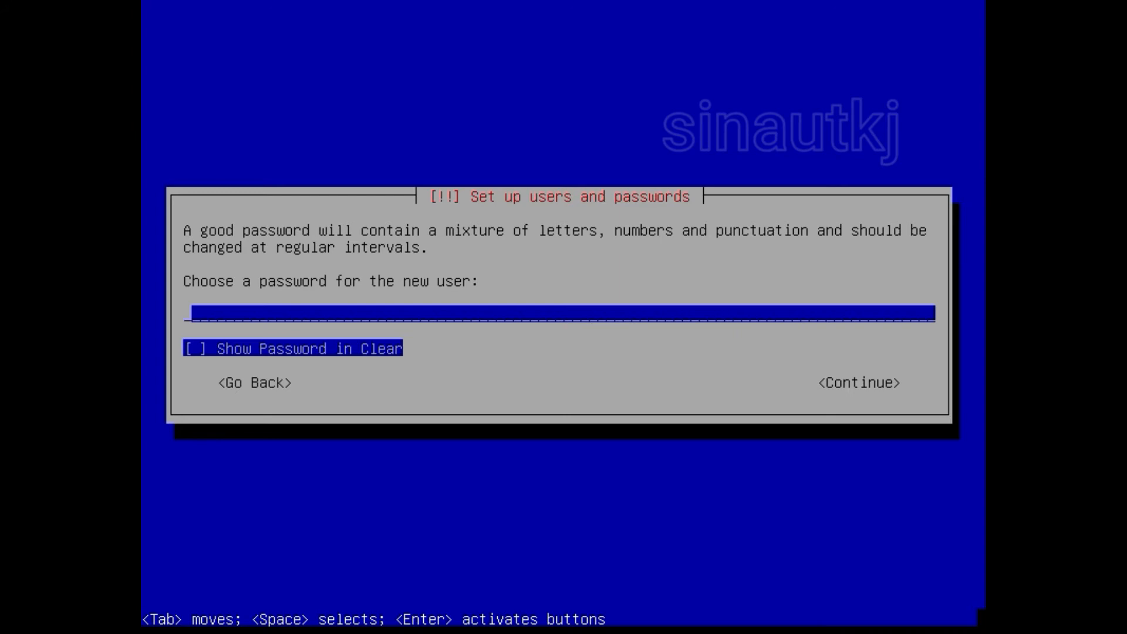
type("*")
key("Return")
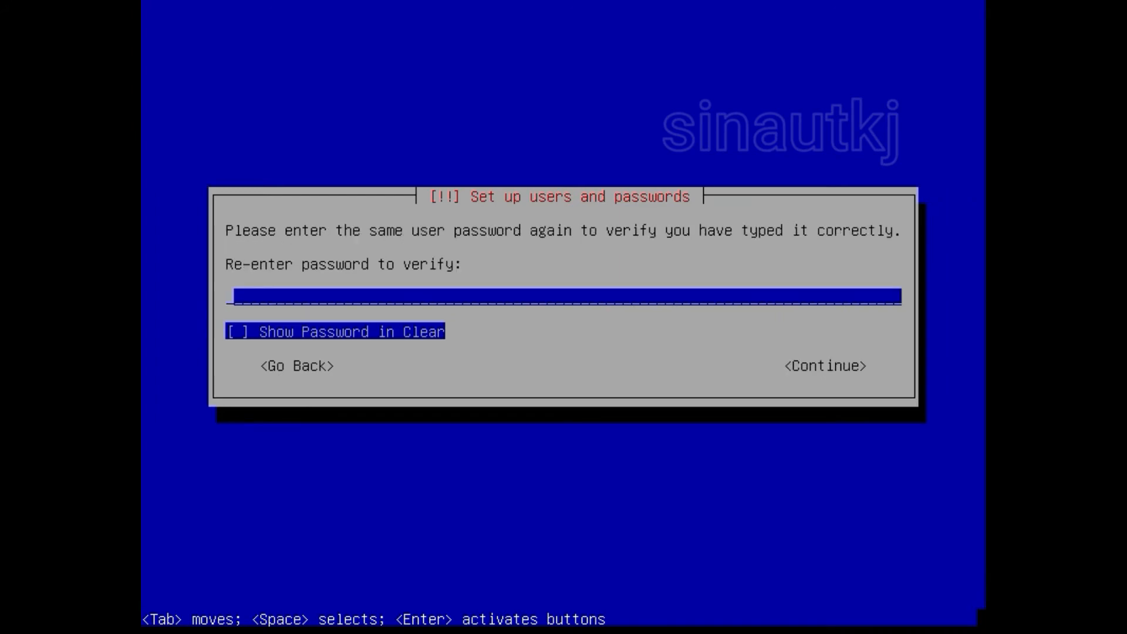
type("*")
key("Return")
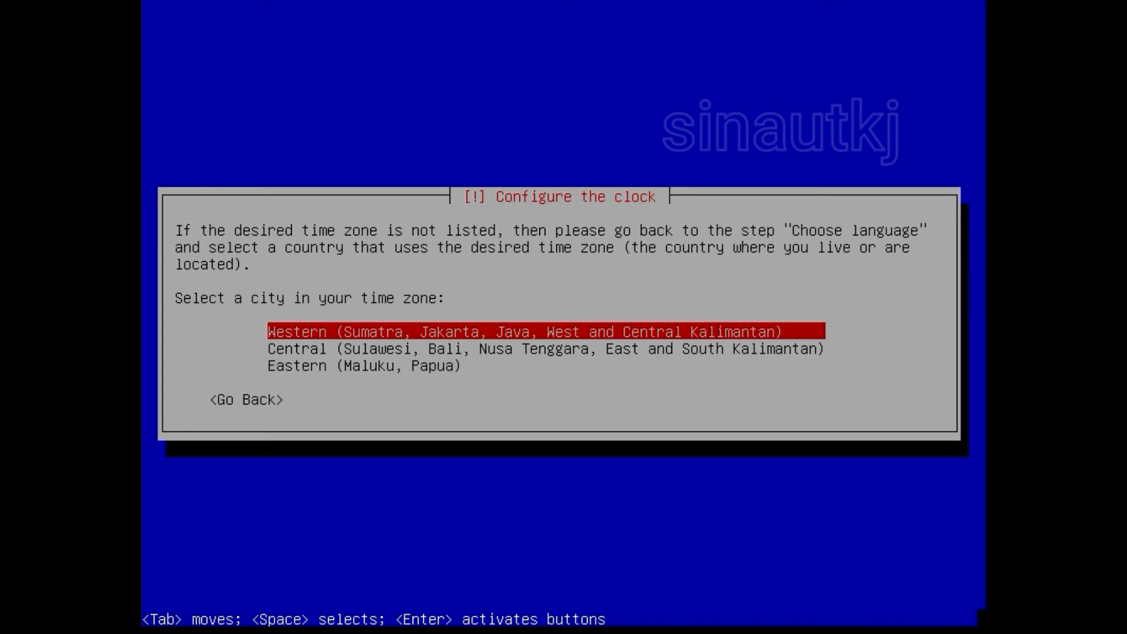
Step: Select the Western (Sumatra, Jakarta, Java, West and Central Kalimantan) time zone
key("Return")
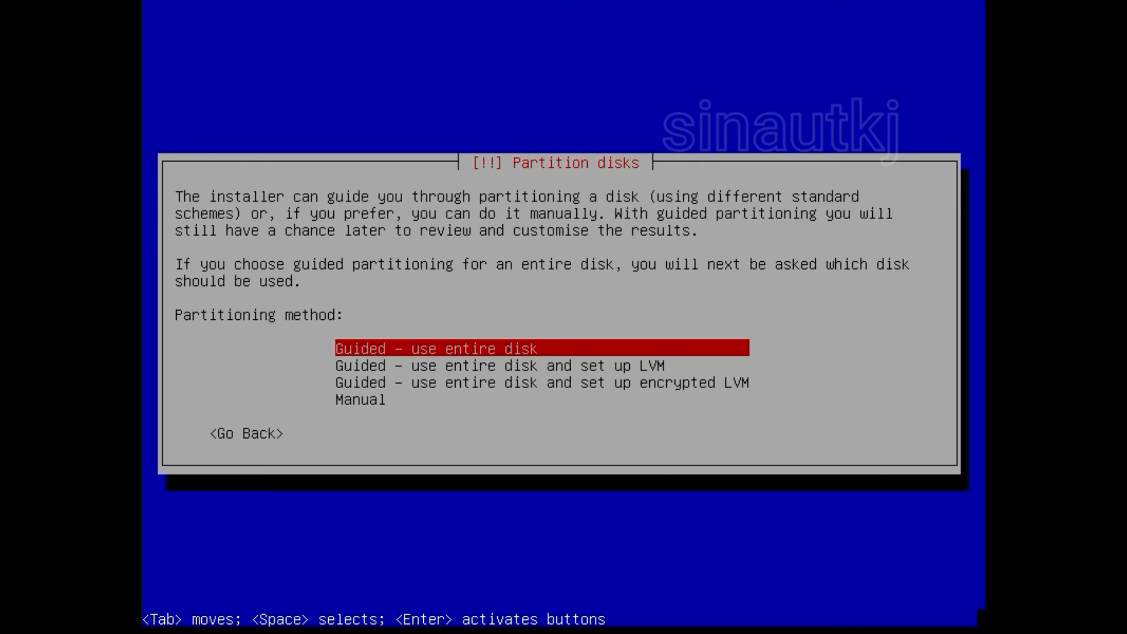
Step: Review the partitioning methods and pick 'Guided - use entire disk'
key("Down")
key("Down")
key("Down")
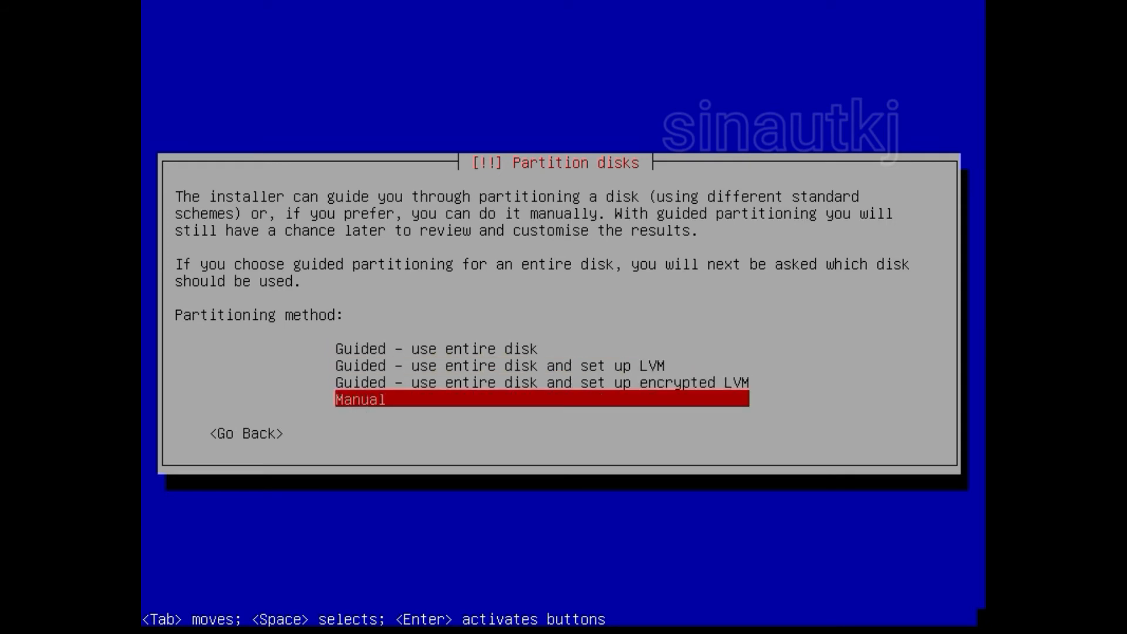
key("Up")
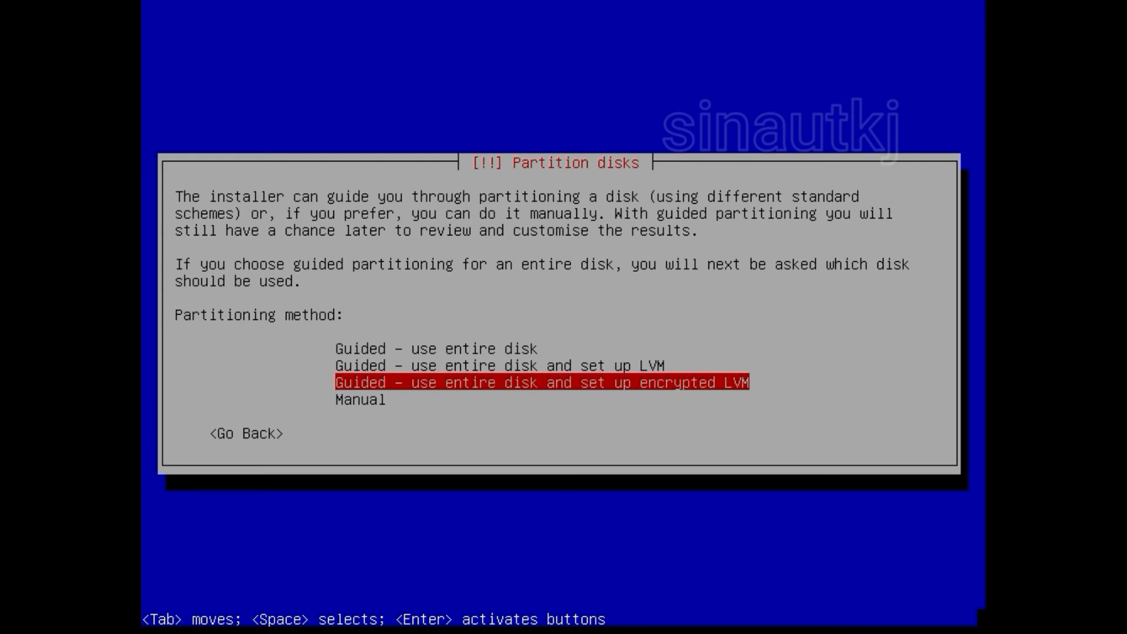
key("Up")
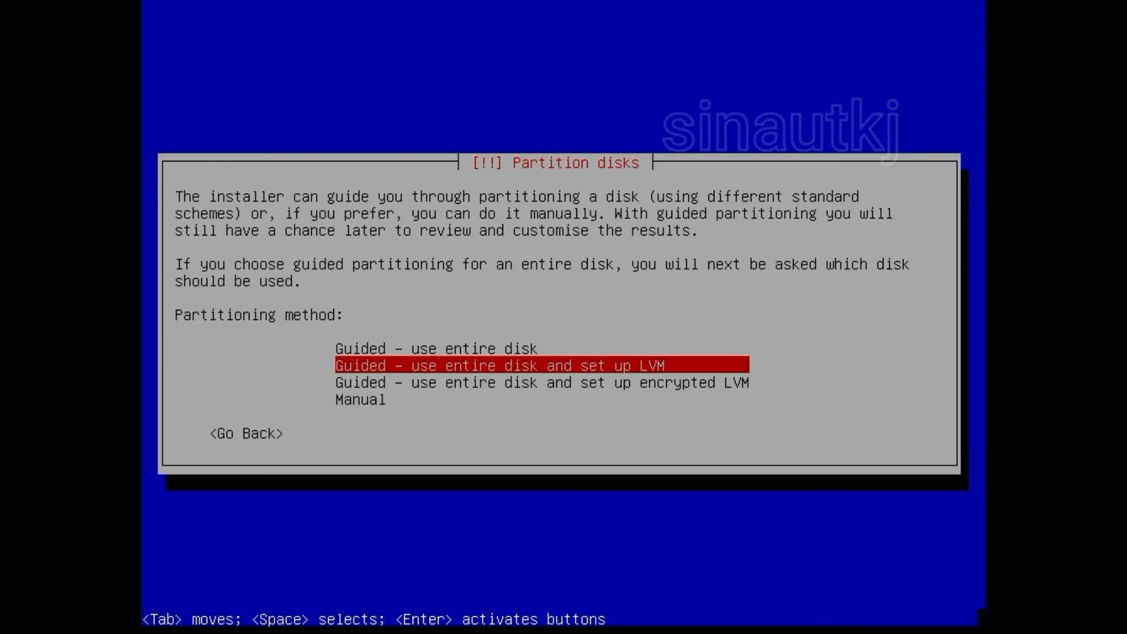
key("Up")
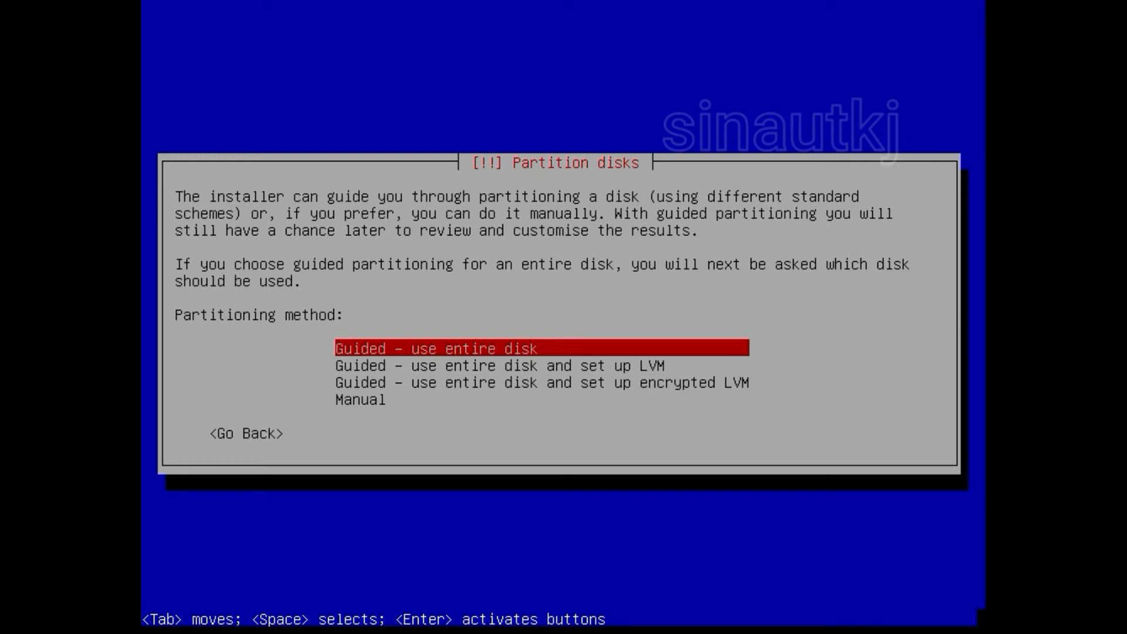
key("Down")
key("Down")
key("Down")
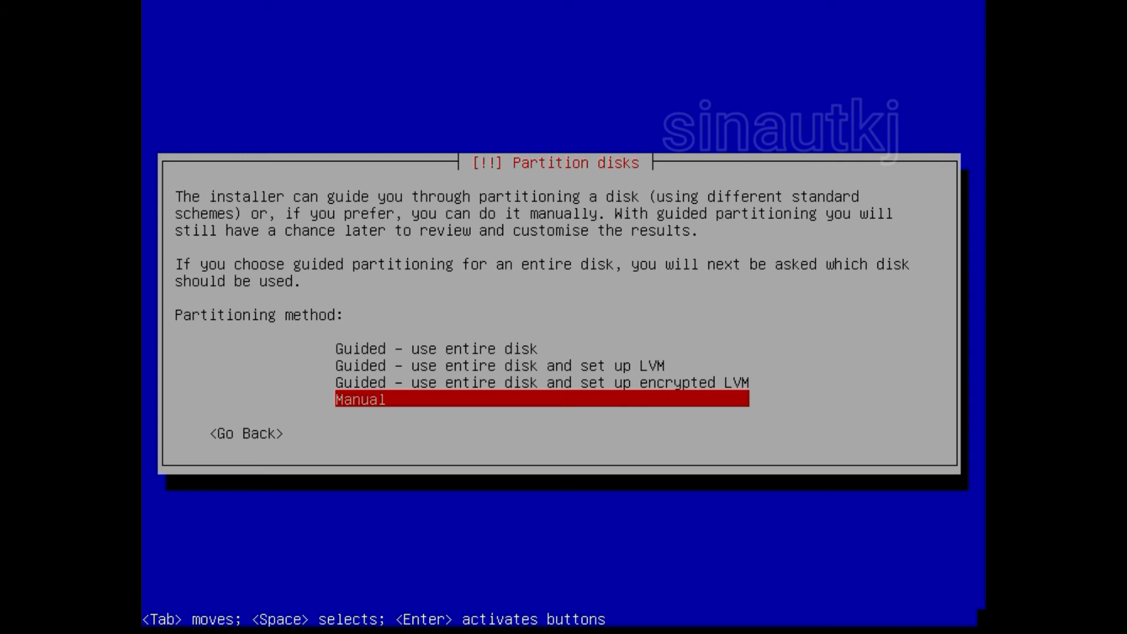
key("Up")
key("Up")
key("Up")
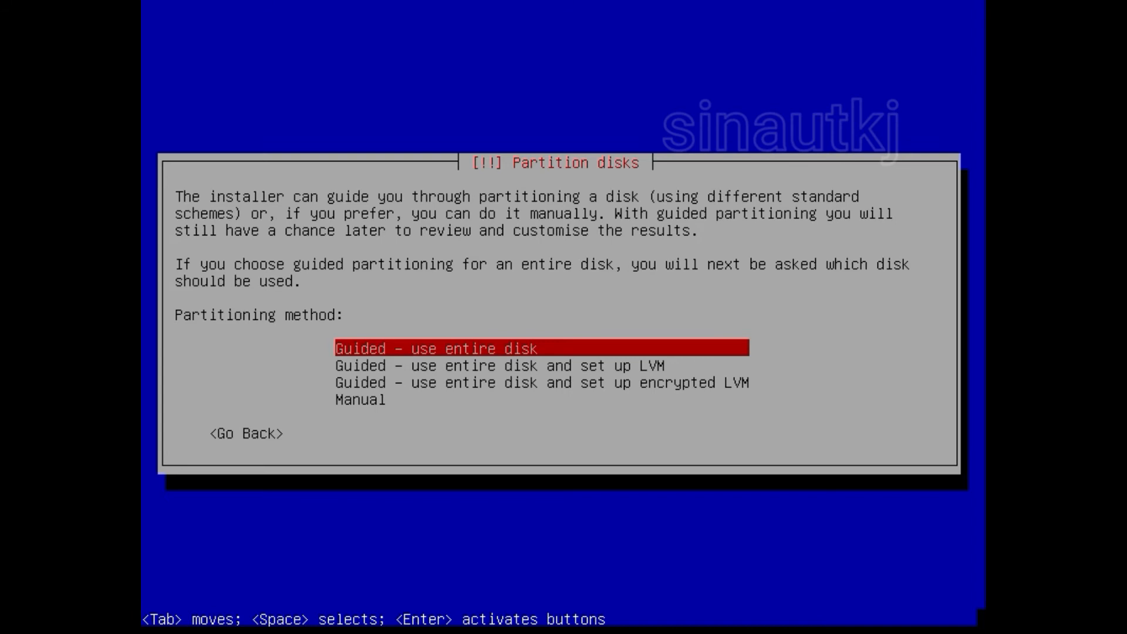
key("Return")
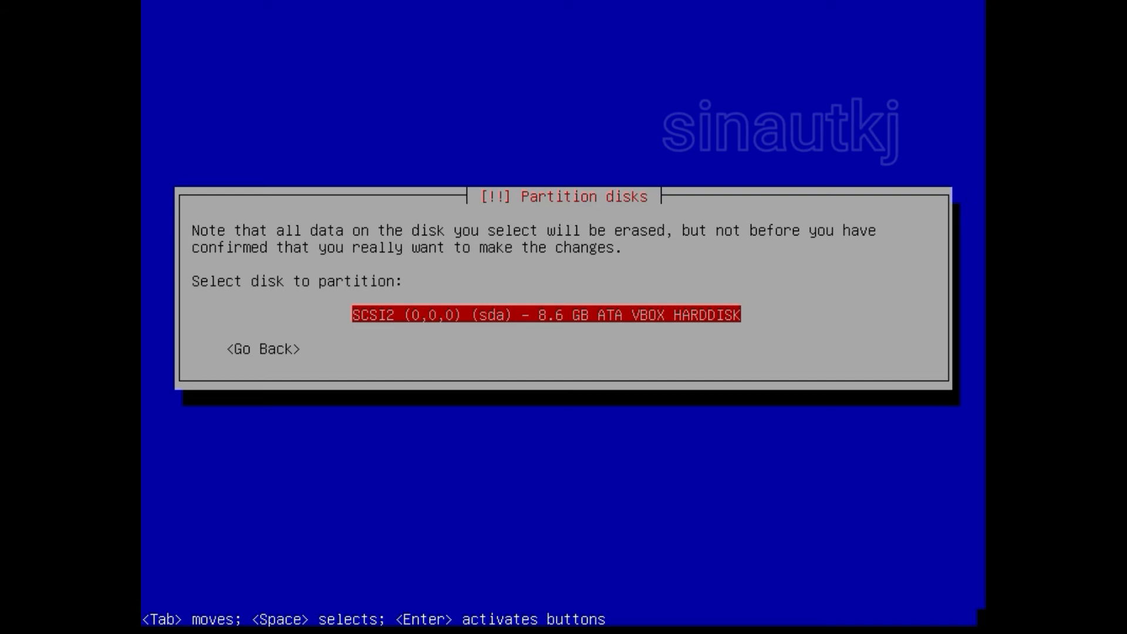
Step: Select SCSI2 (0,0,0) (sda) - 8.6 GB ATA VBOX HARDDISK as the disk to partition
key("Return")
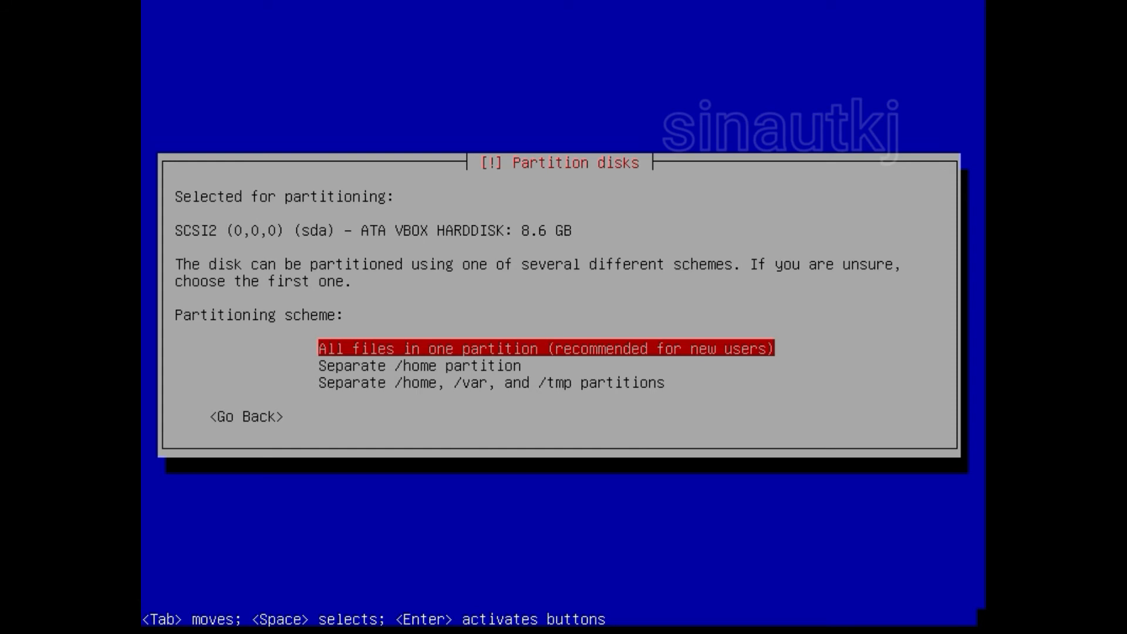
Step: Compare the schemes and confirm 'All files in one partition (recommended for new users)'
key("Down")
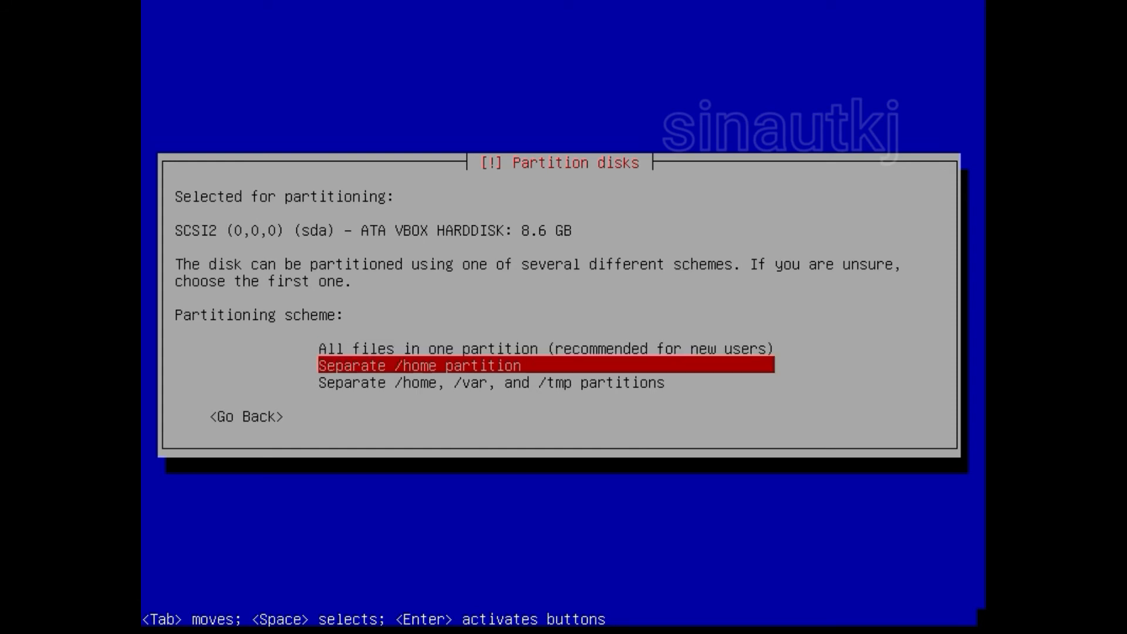
key("Down")
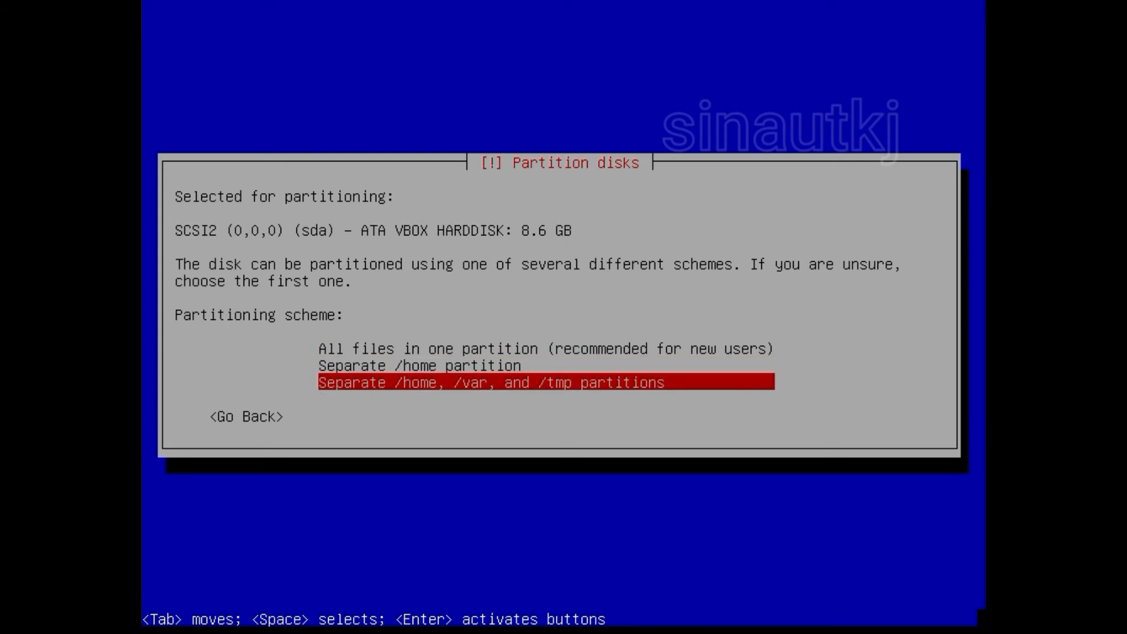
key("Up")
key("Down")
key("Up")
key("Up")
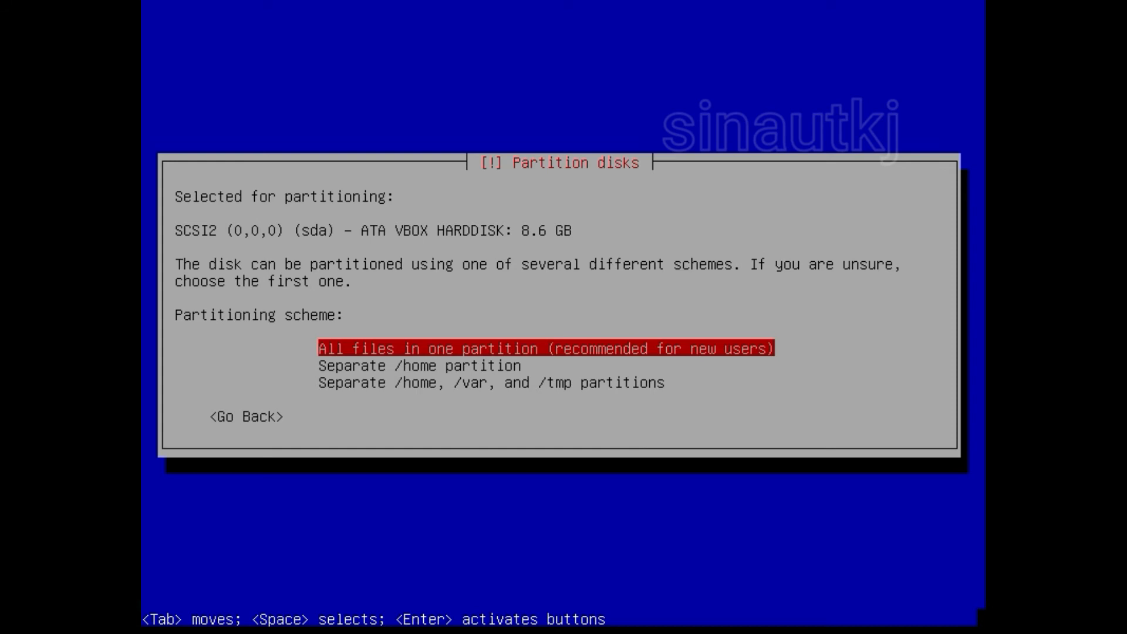
key("Return")
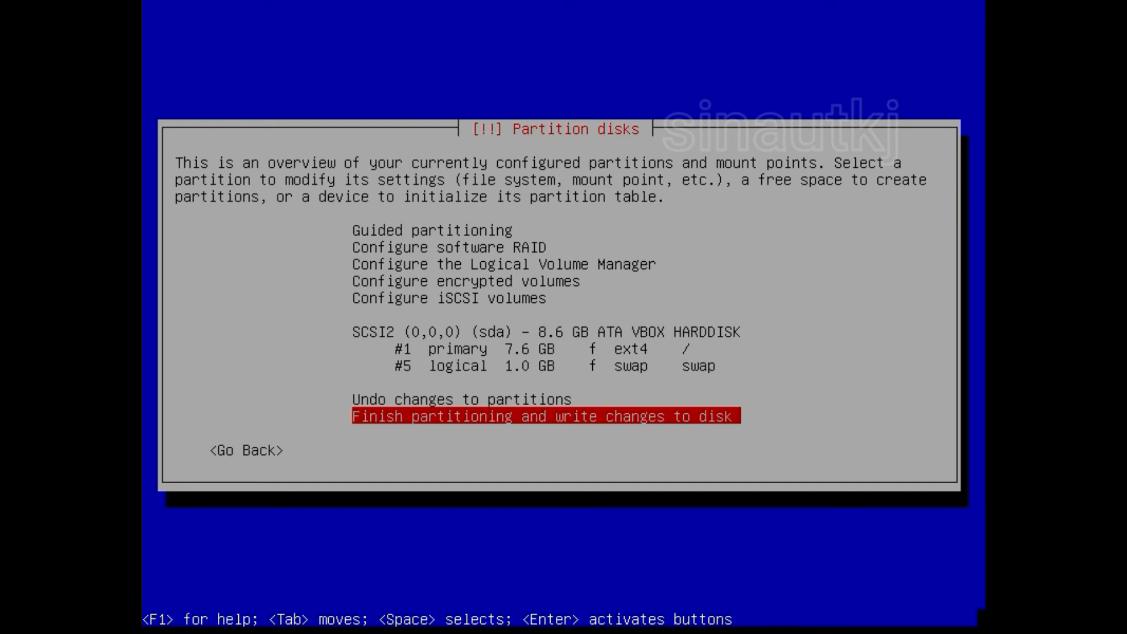
Step: Check the planned 7.6 GB ext4 root and 1.0 GB swap partitions, then finish partitioning
key("Up")
key("Up")
key("Up")
key("Up")
key("Up")
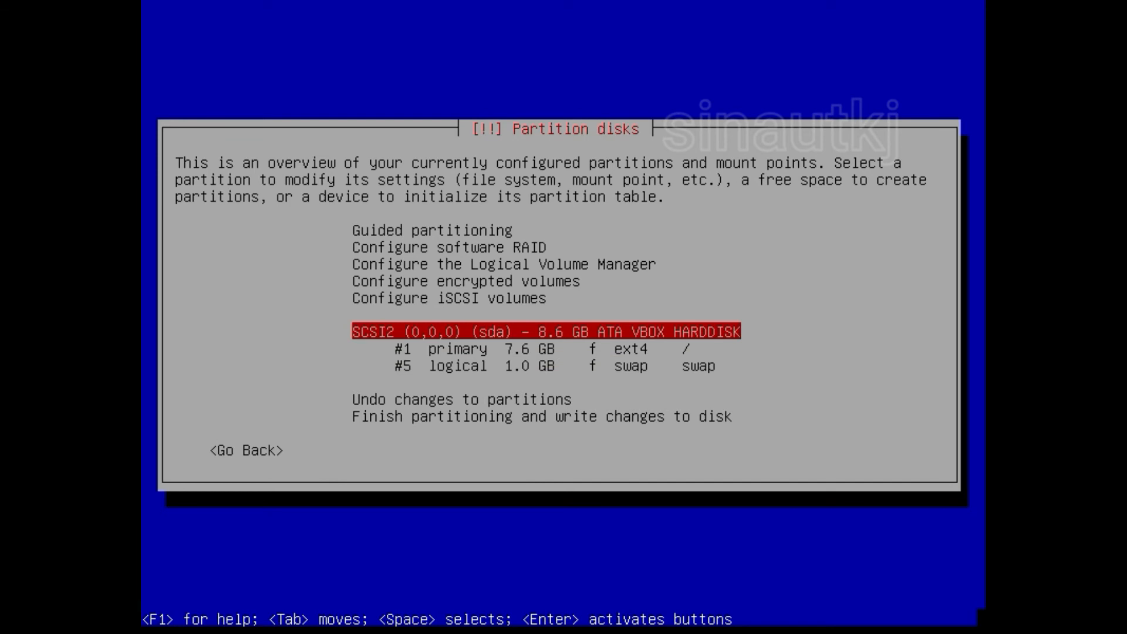
key("Down")
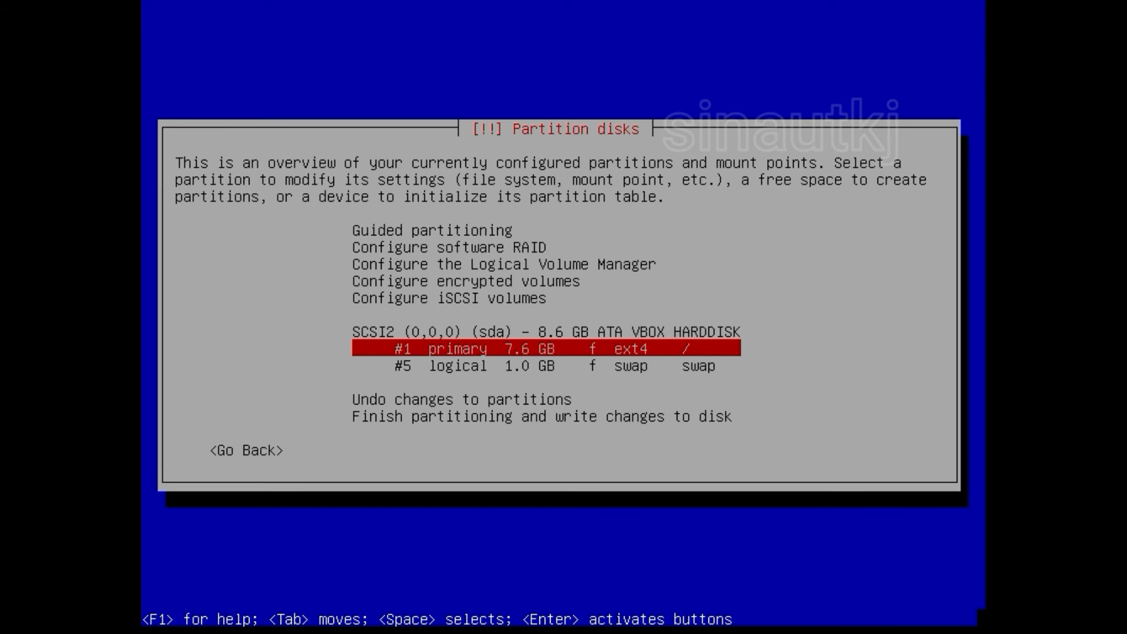
key("Down")
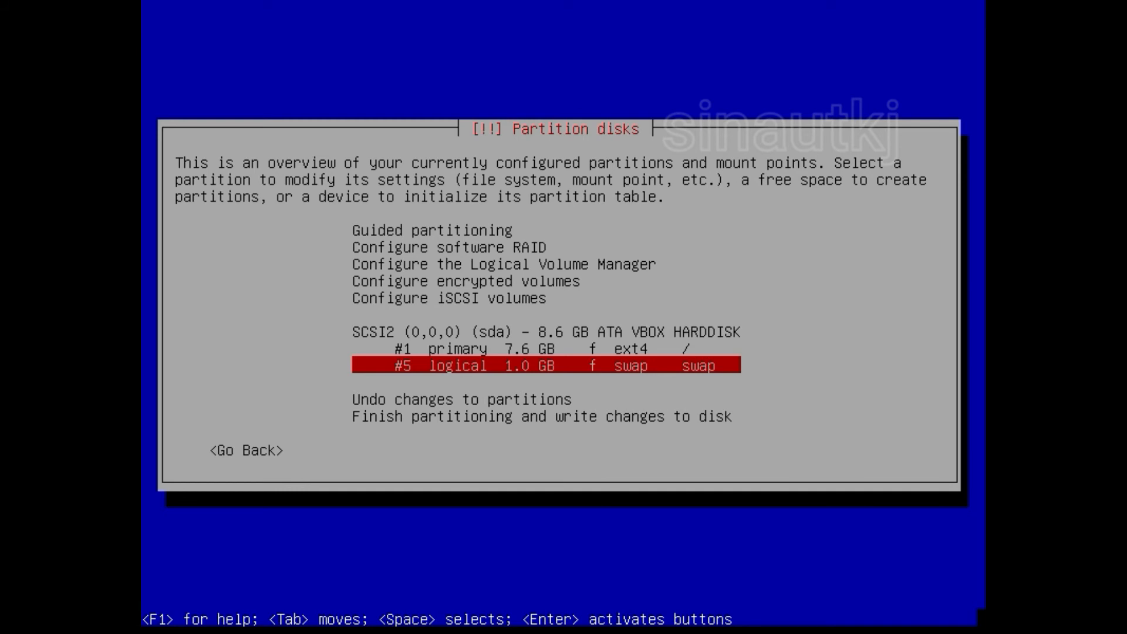
key("Down")
key("Down")
key("Down")
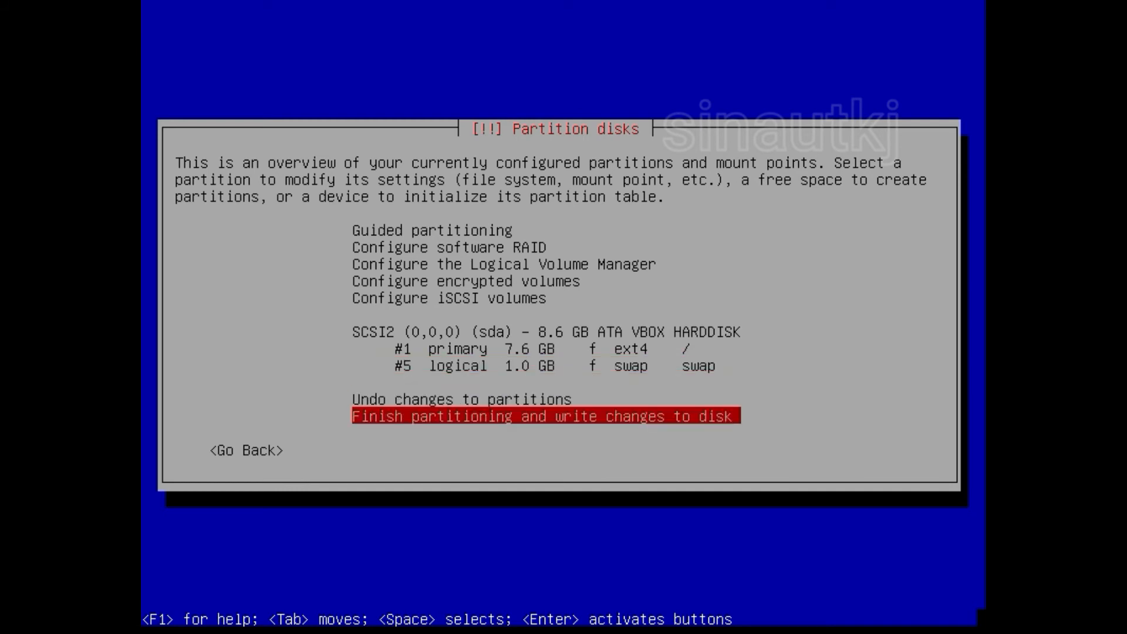
key("Return")
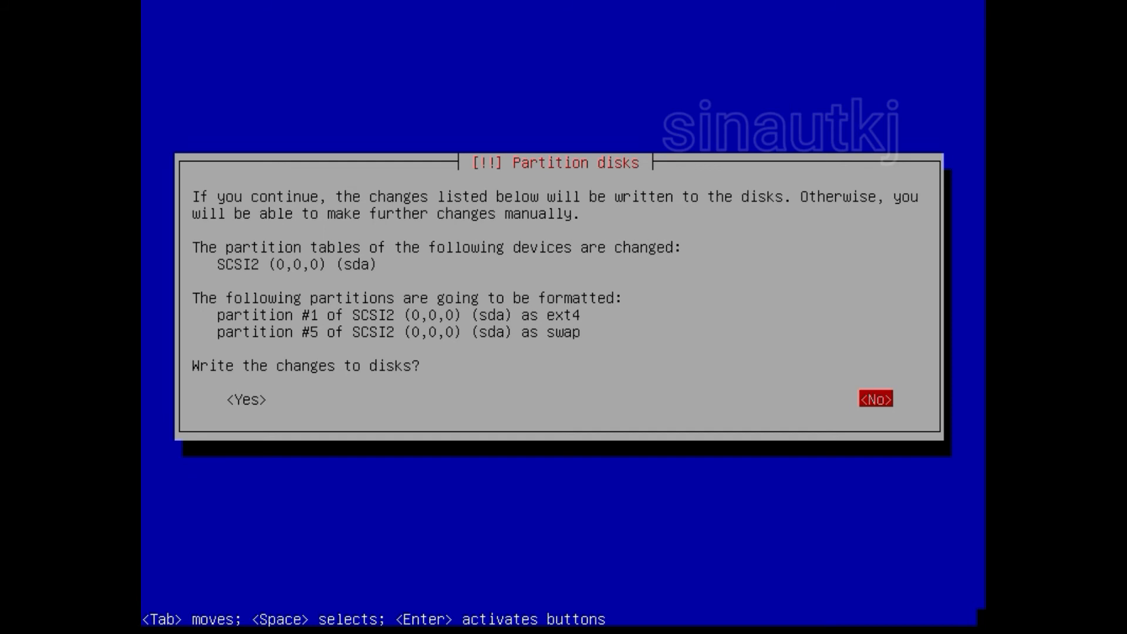
Step: Answer Yes to writing the ext4 and swap partition changes to disk
key("Tab")
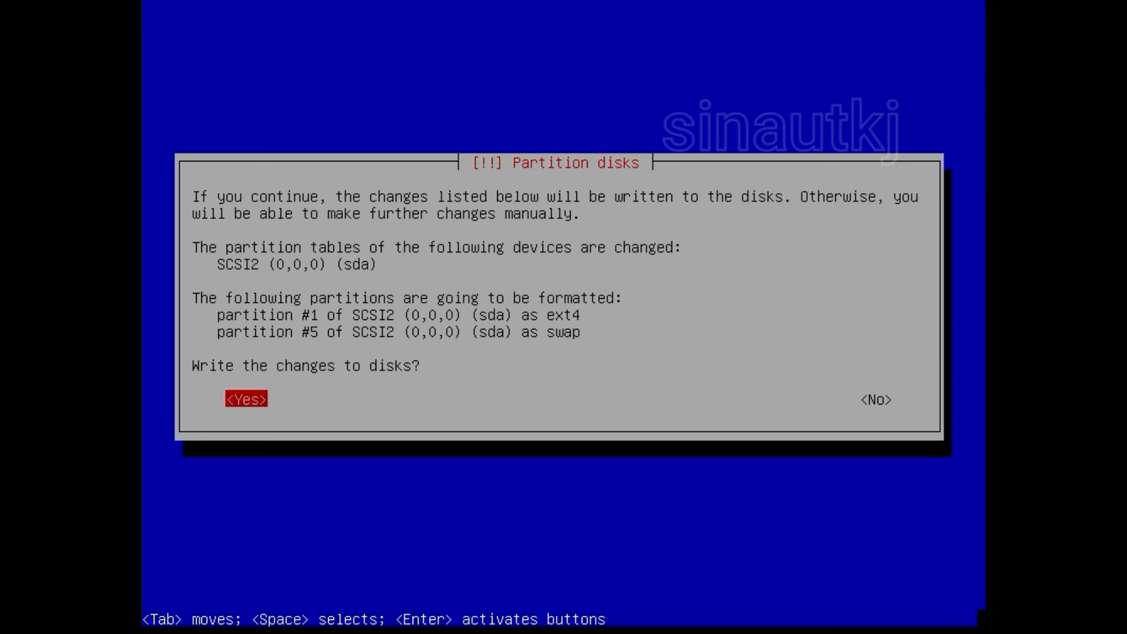
key("Return")
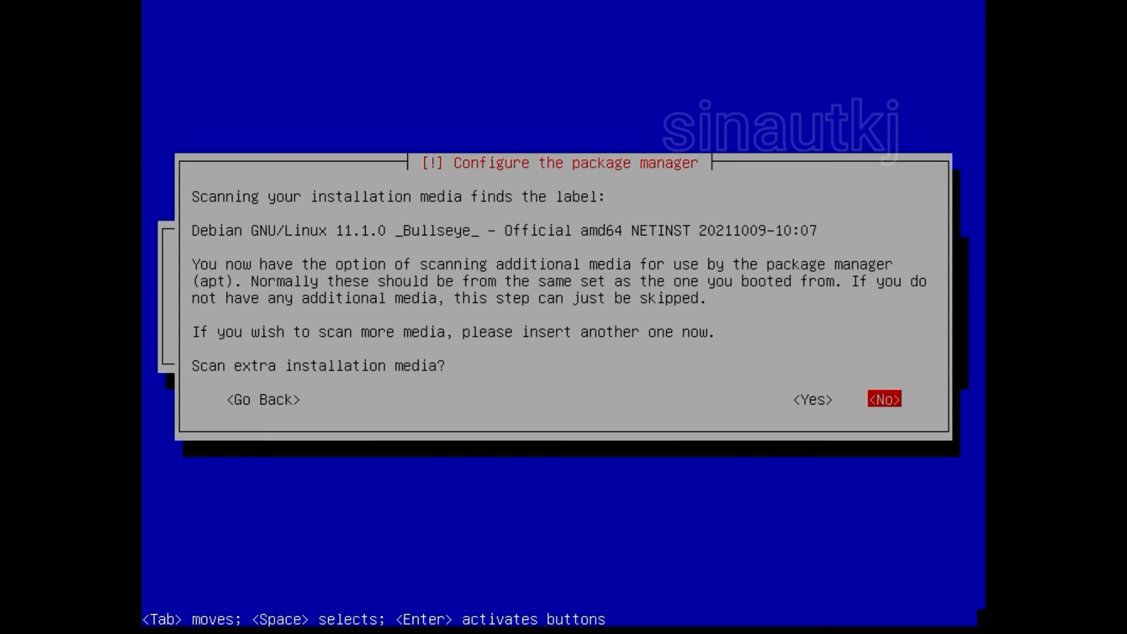
Step: Answer No to scanning extra installation media
key("Left")
key("Right")
key("Return")
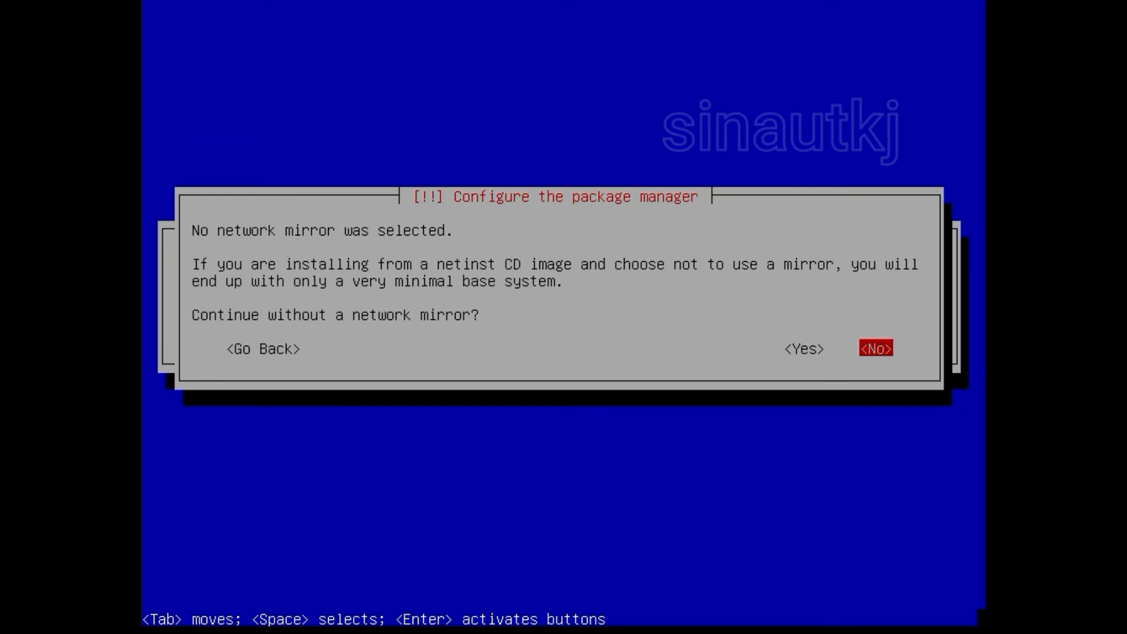
Step: Answer Yes to continuing the installation without a network mirror
key("Left")
key("Left")
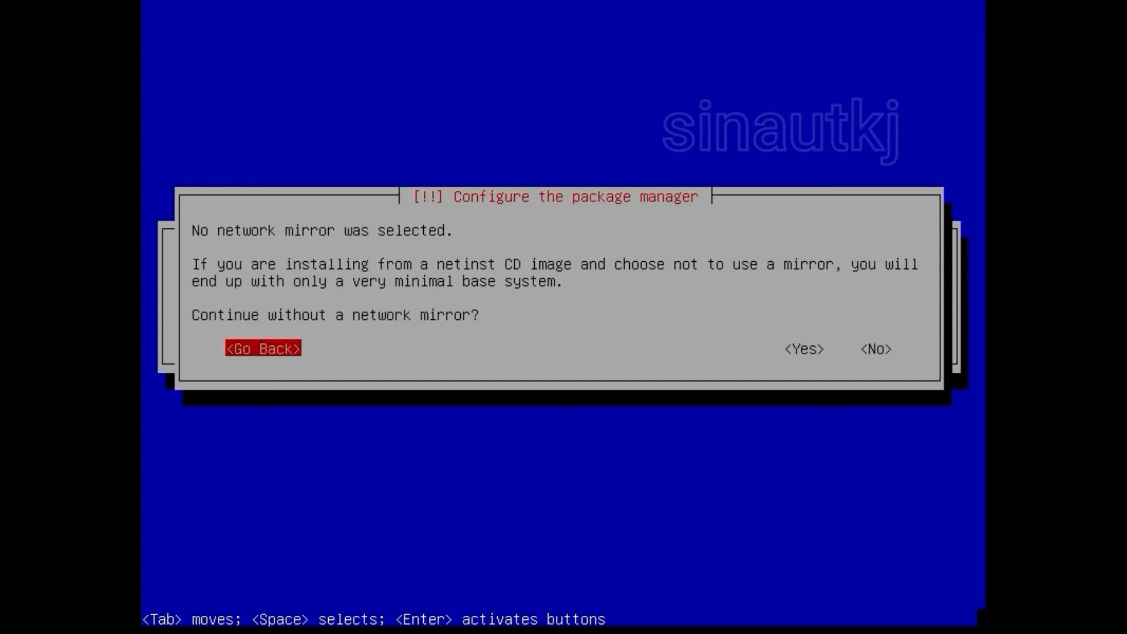
key("Tab")
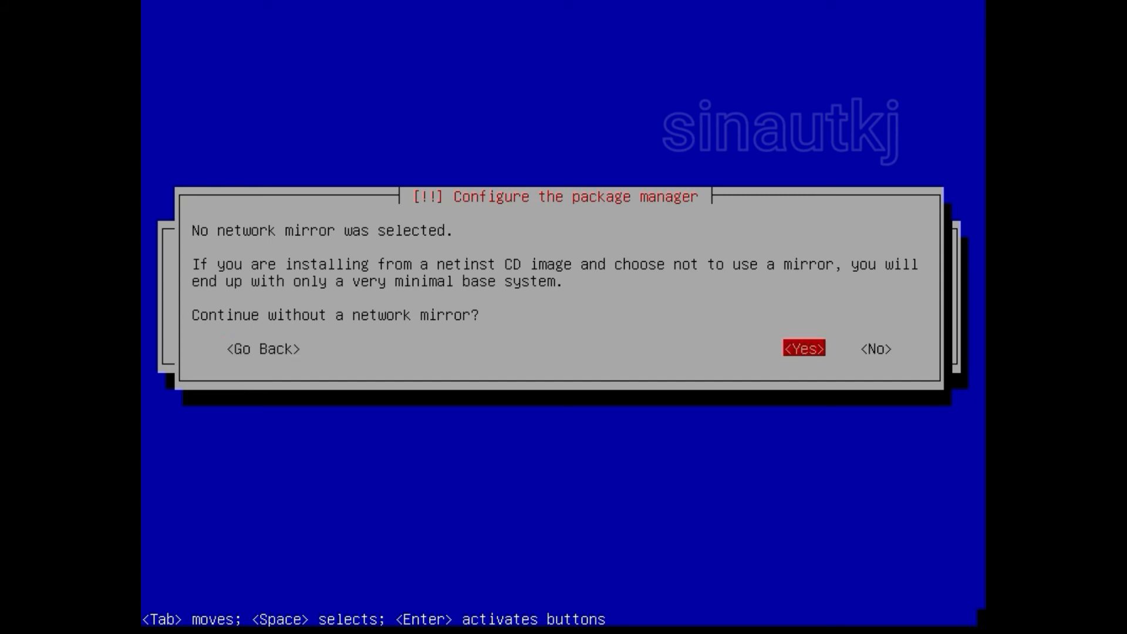
key("Return")
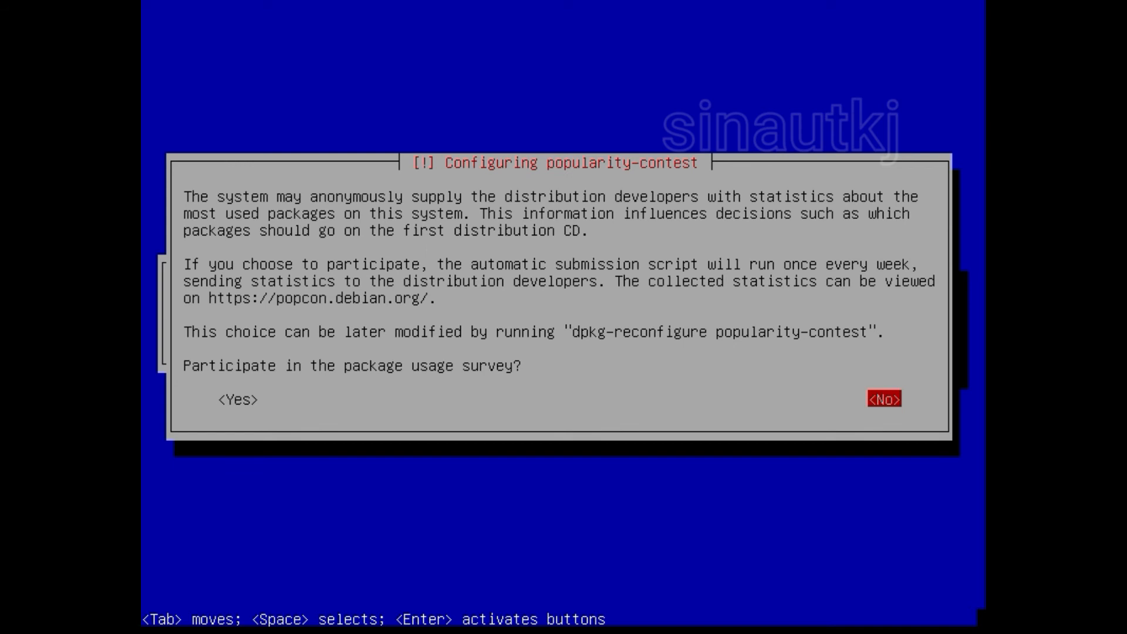
Step: Answer No to joining the popularity-contest package usage survey
key("Tab")
key("Tab")
key("Return")
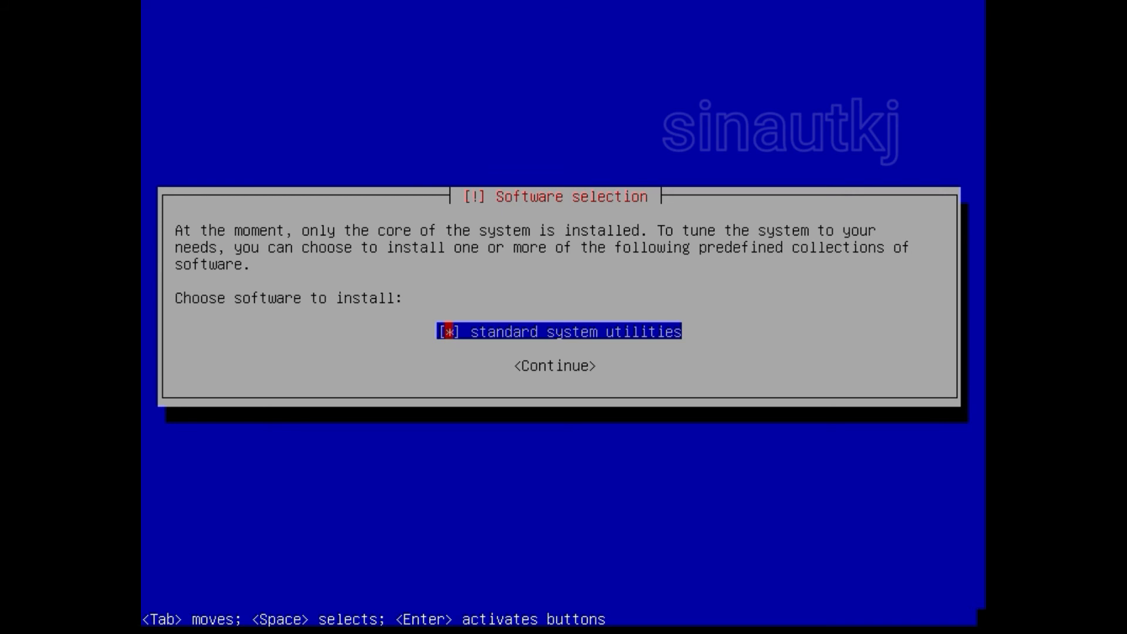
Step: Accept standard system utilities as the only software selection and start installing
key("Tab")
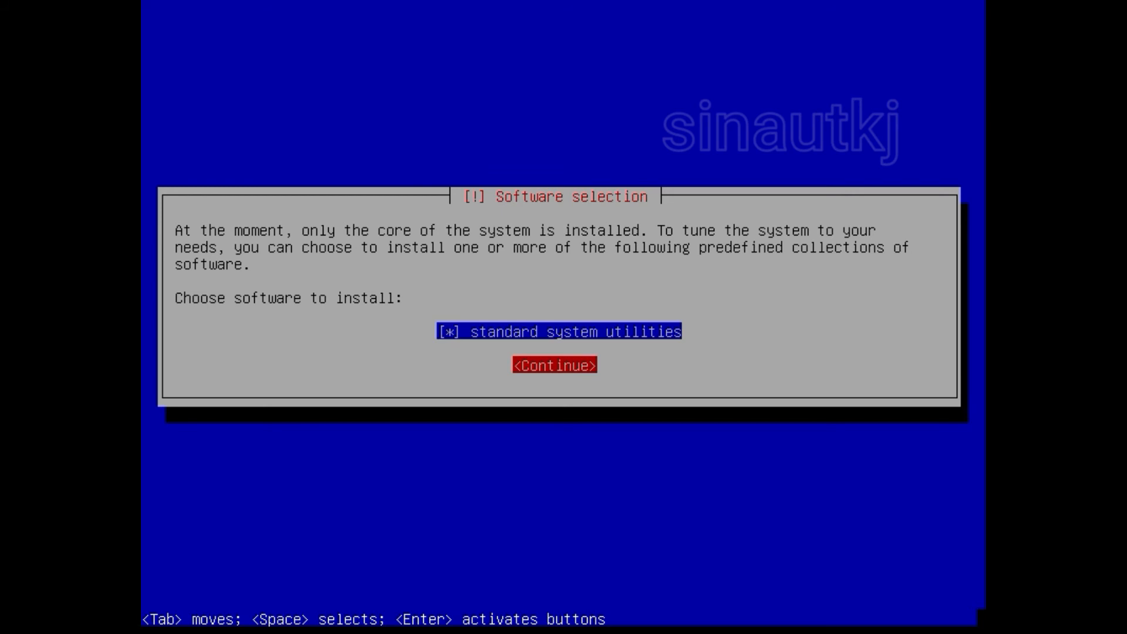
key("Return")
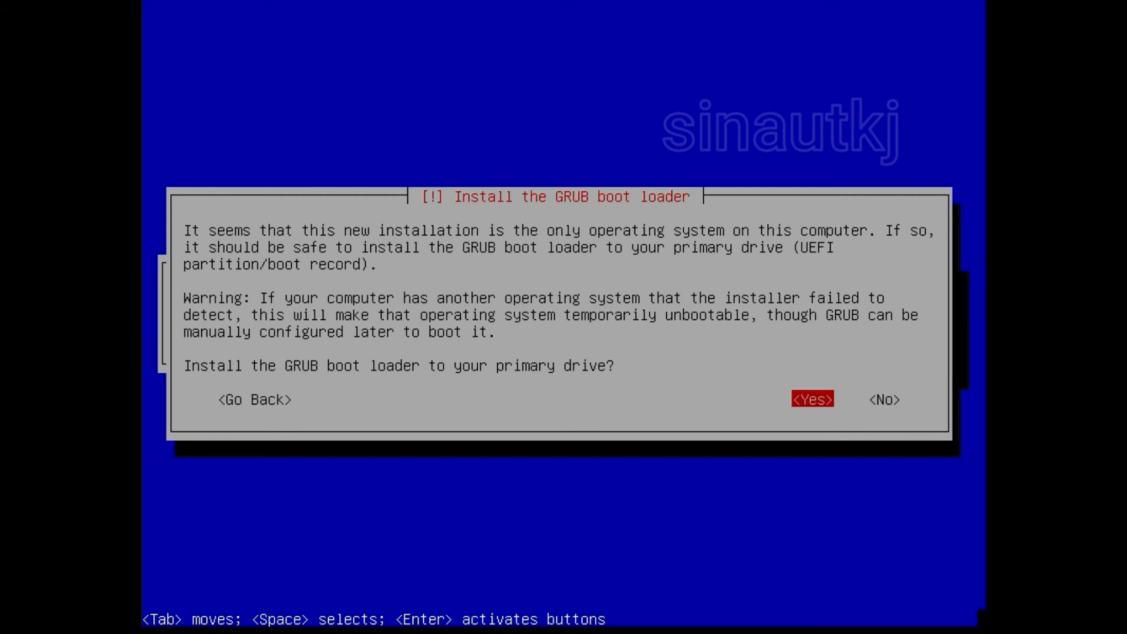
Step: Agree to install GRUB and choose /dev/sda as the boot loader device
key("Return")
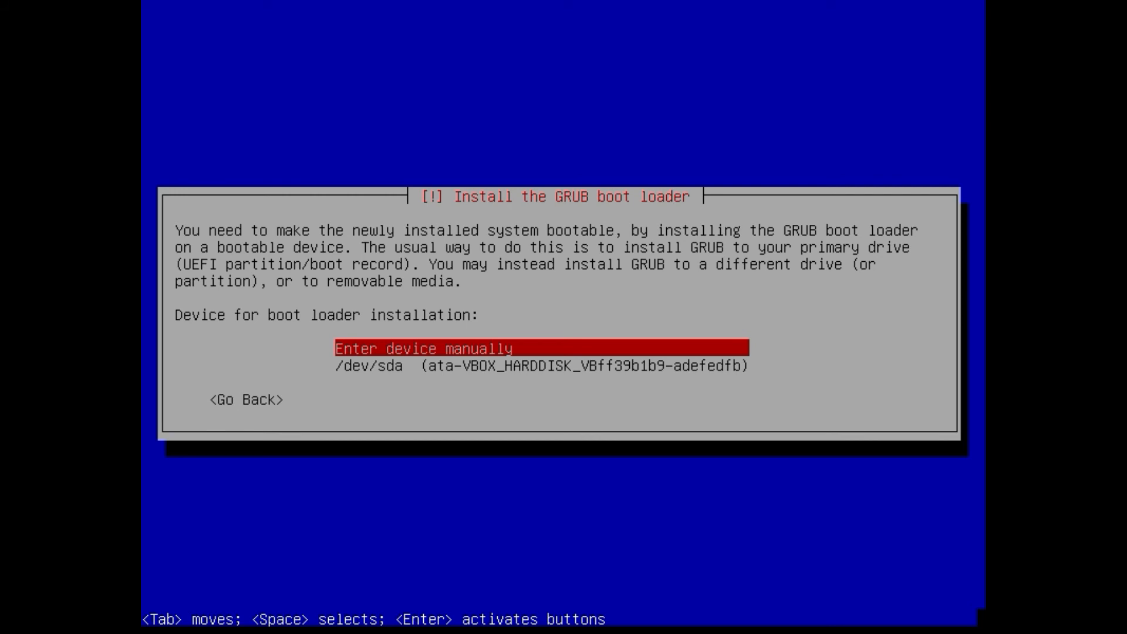
key("Down")
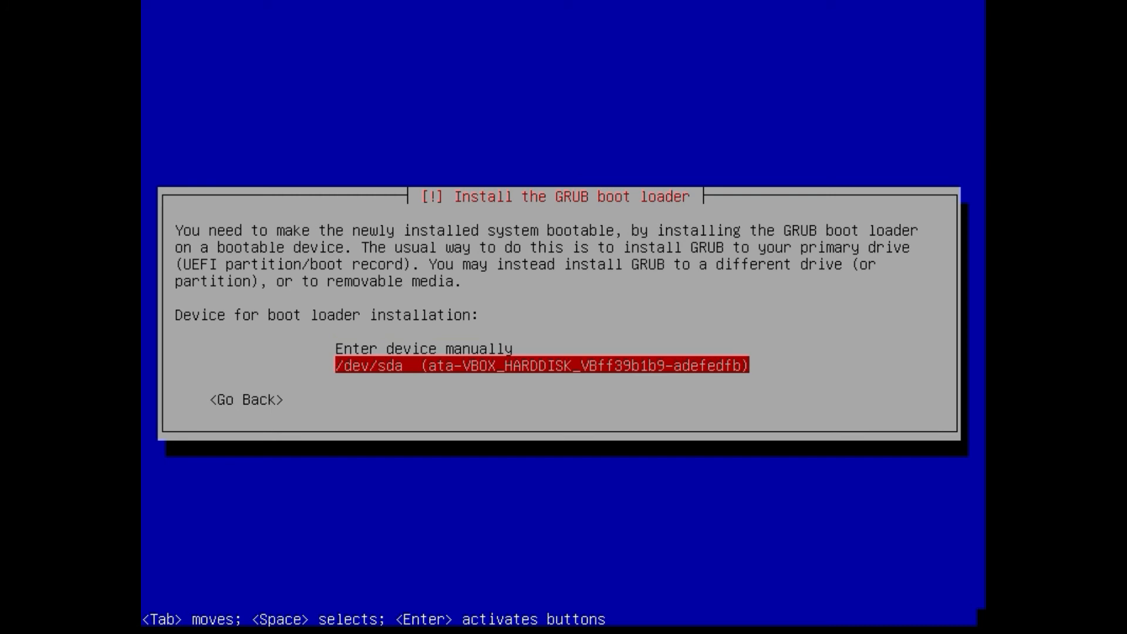
key("Up")
key("Down")
key("Up")
key("Down")
key("Up")
key("Down")
key("Return")
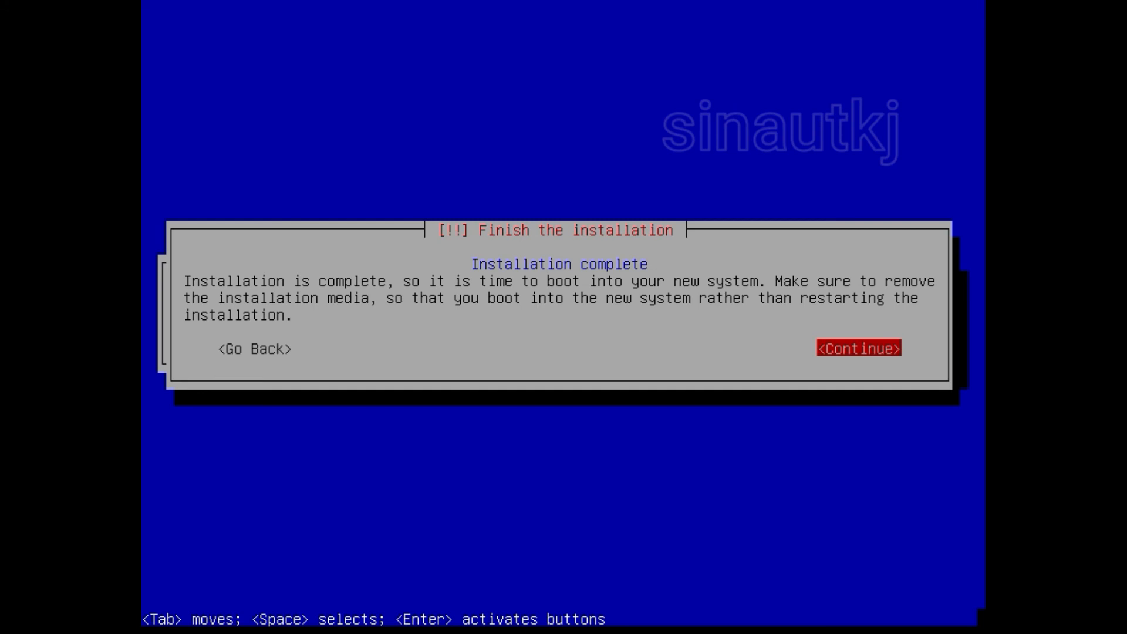
Step: Continue past Installation complete to reboot into the new Debian 11 system
key("Return")
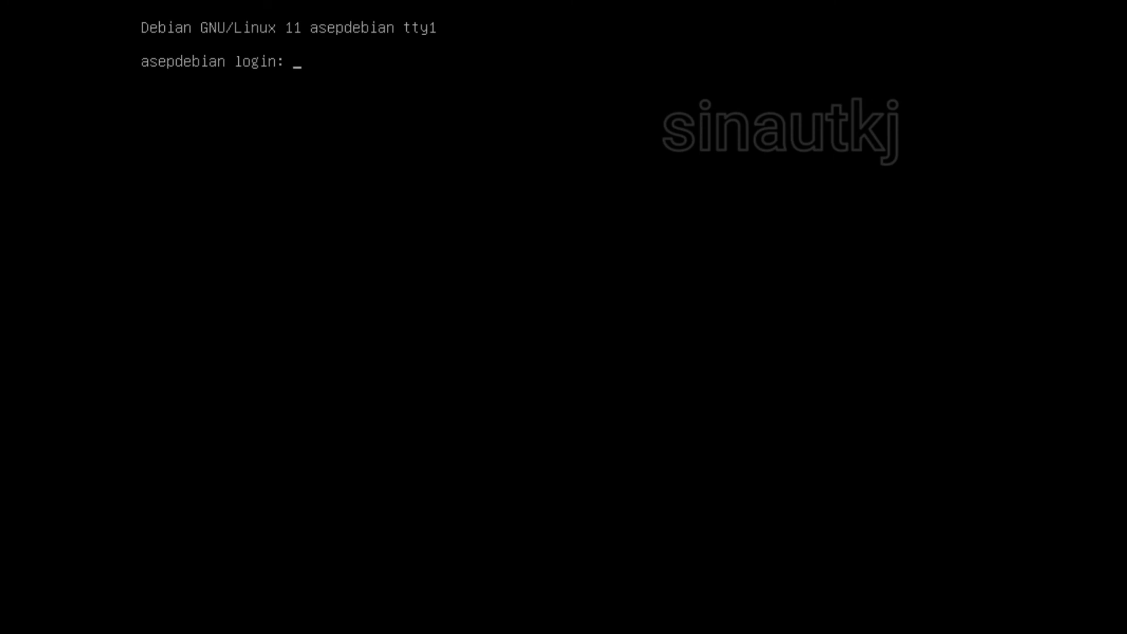
Step: Log in at the tty1 console with the user account's username and password
type("asep")
key("Return")
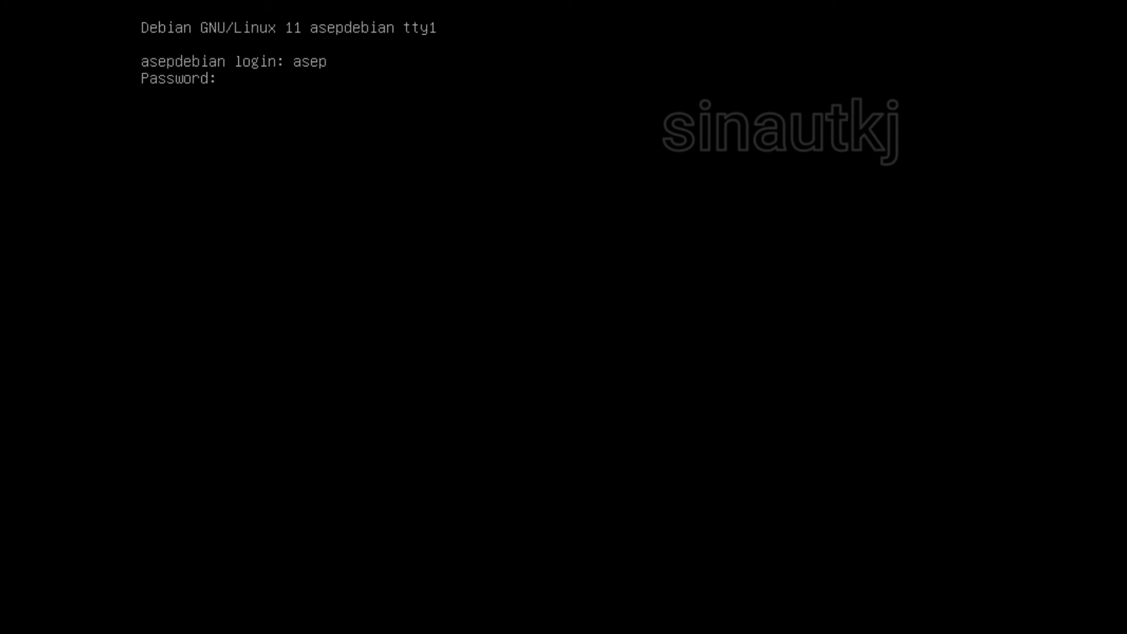
key("Return")
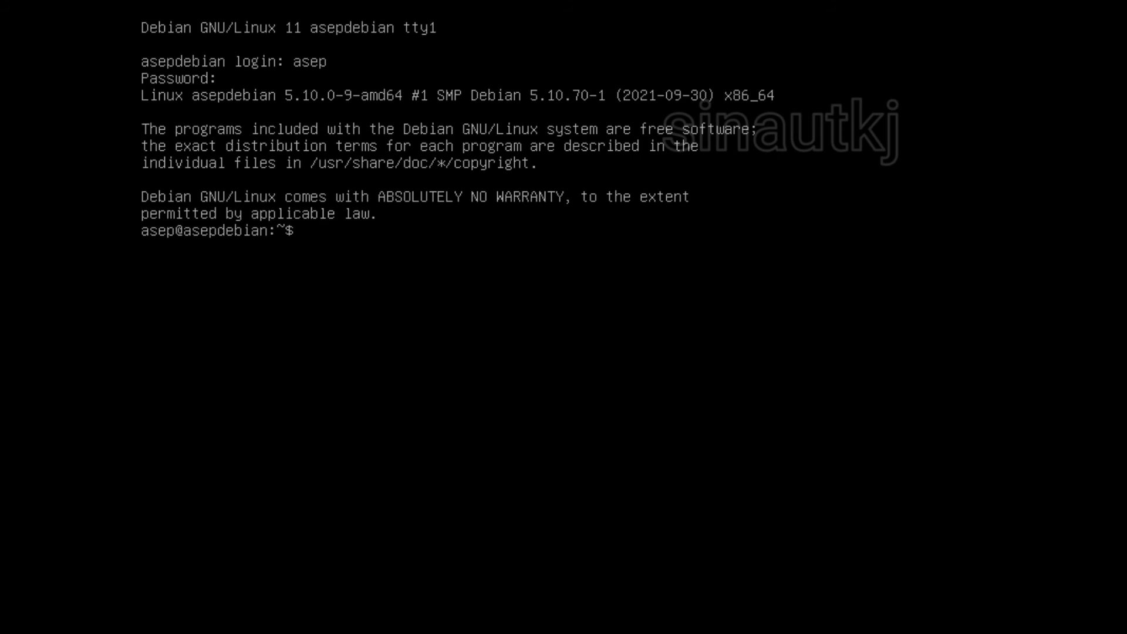
Step: Run who to list the users logged in on the console
type("who")
key("Tab")
key("Tab")
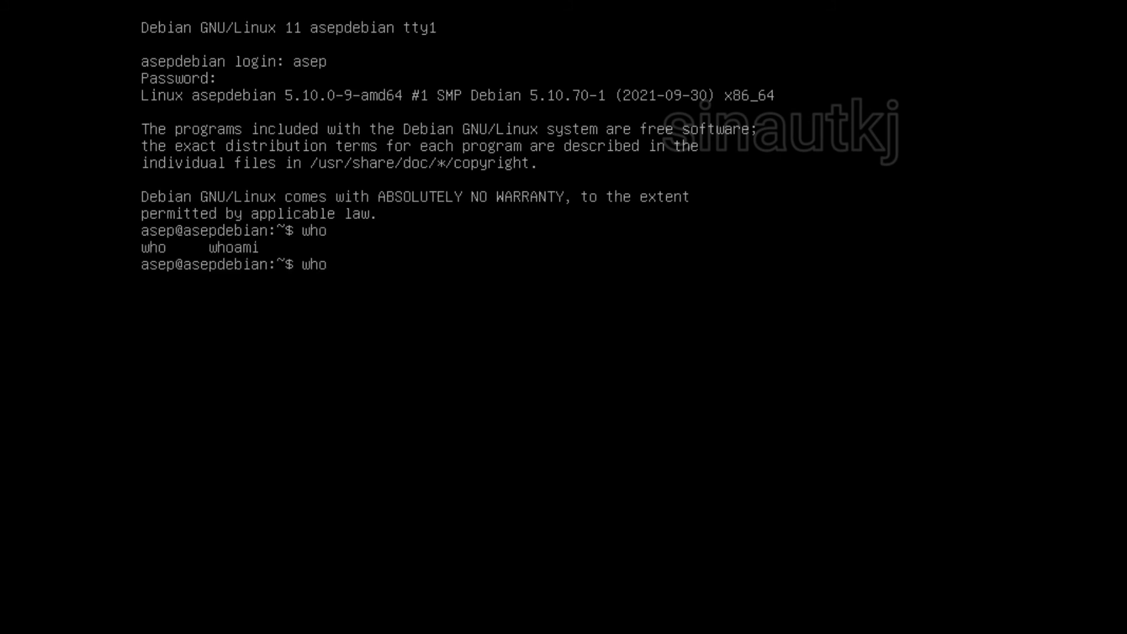
key("Return")
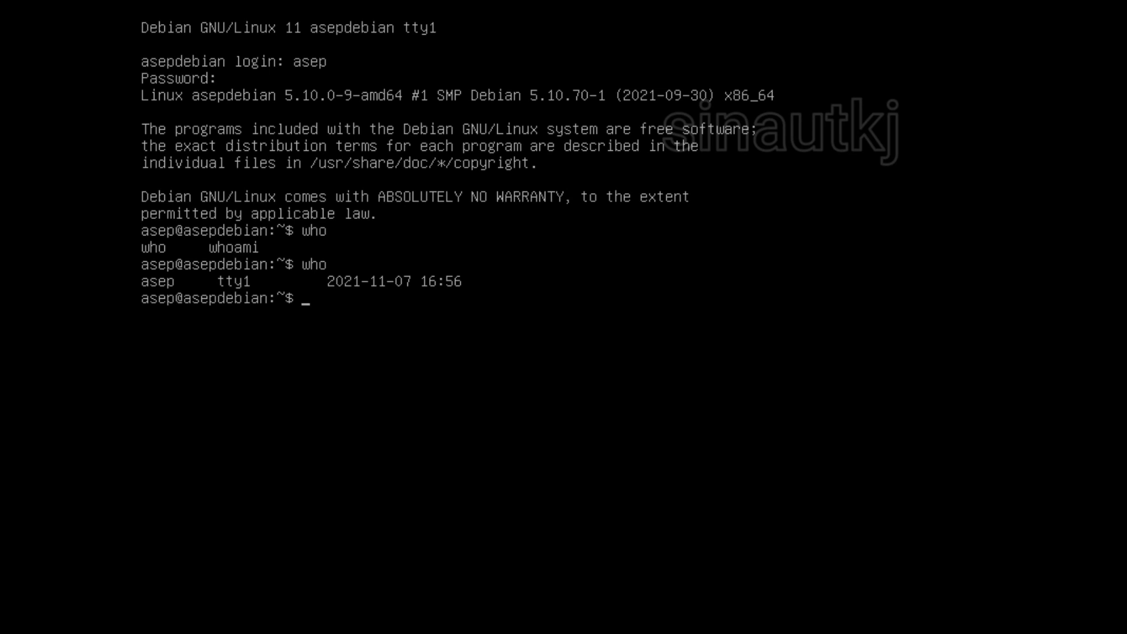
Step: Run whoami, using Tab completion, to show the current user's name
key("Up")
type("a")
key("Tab")
key("BackSpace")
key("BackSpace")
key("BackSpace")
key("BackSpace")
key("BackSpace")
key("BackSpace")
key("BackSpace")
type("who")
key("Tab")
key("Tab")
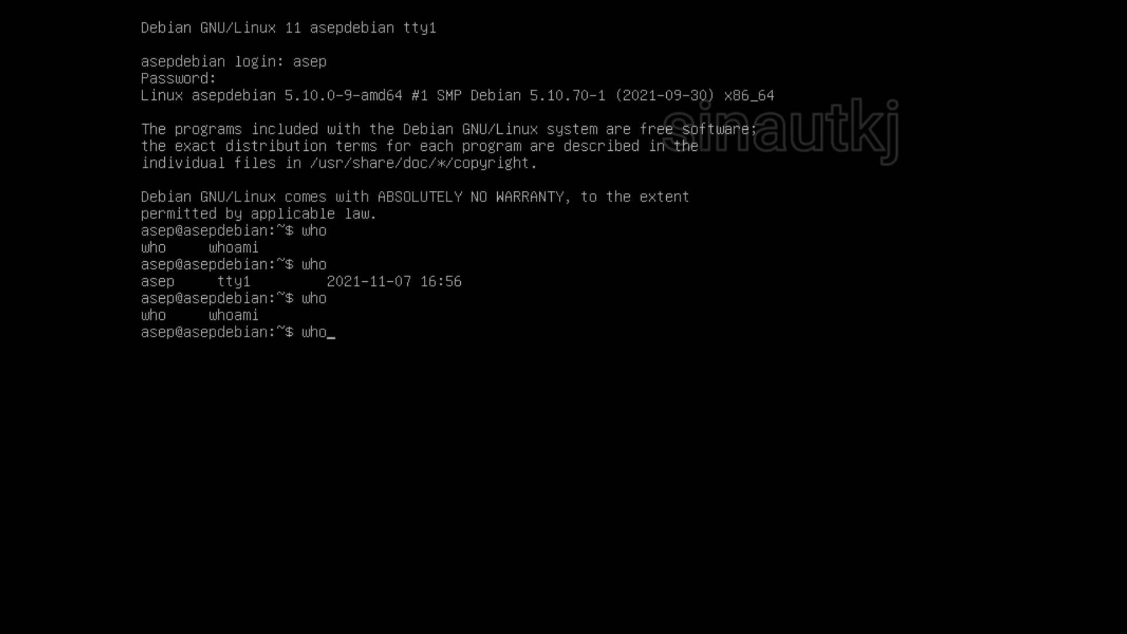
key("BackSpace")
key("BackSpace")
key("BackSpace")
type("wh")
key("Tab")
key("Tab")
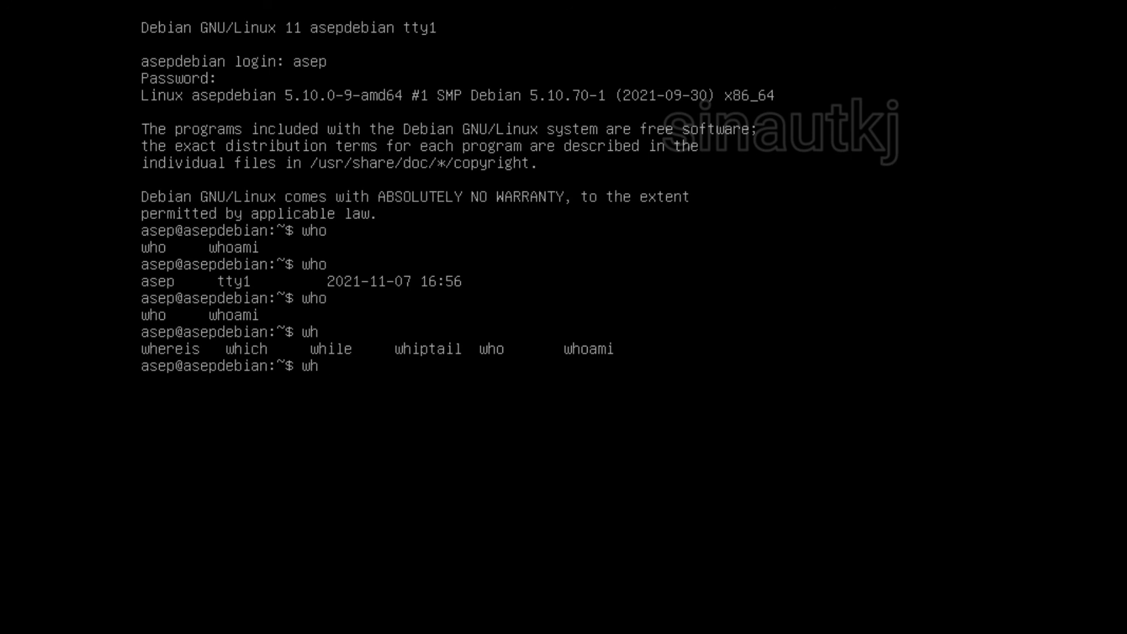
type("oa")
key("Tab")
key("Return")
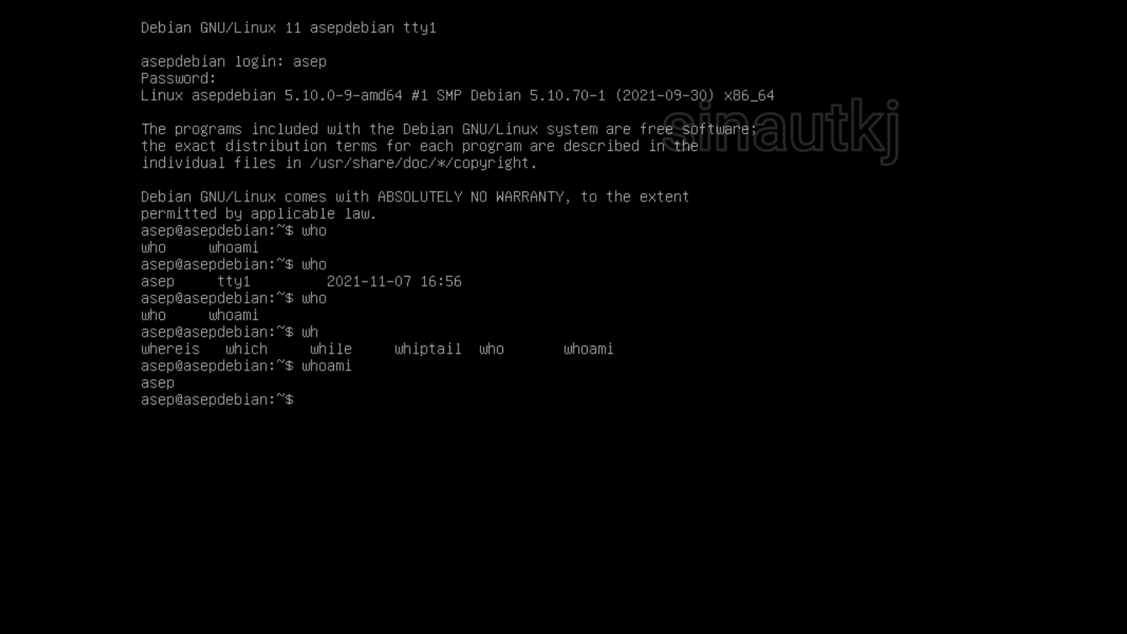
Step: Type the command cat /proc/version, completing the path with Tab
type("cat /pr")
key("Tab")
type("ve")
key("Tab")
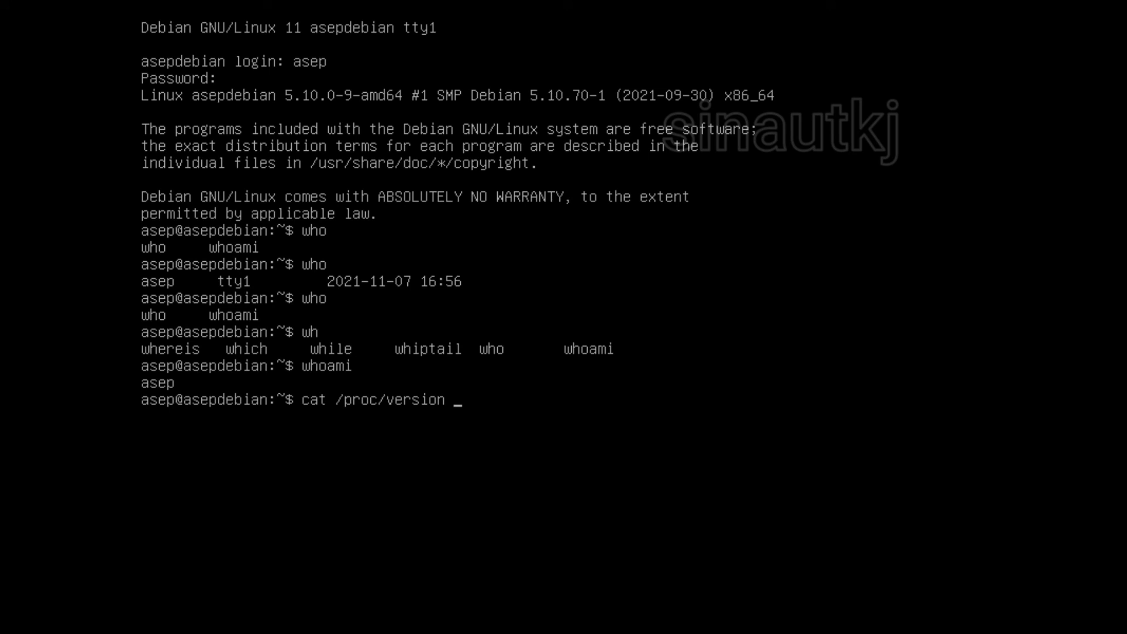
Step: Print the kernel version (5.10.0-9-amd64) and attempt 'poweroff' as the normal user
key("Return")
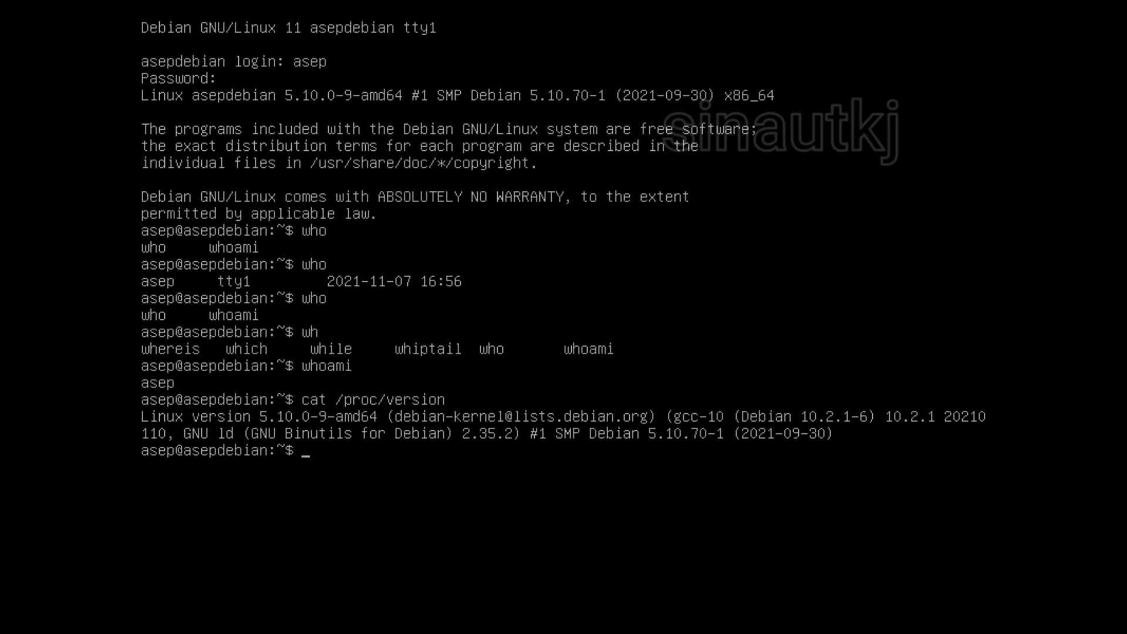
type("poweroff")
key("Return")
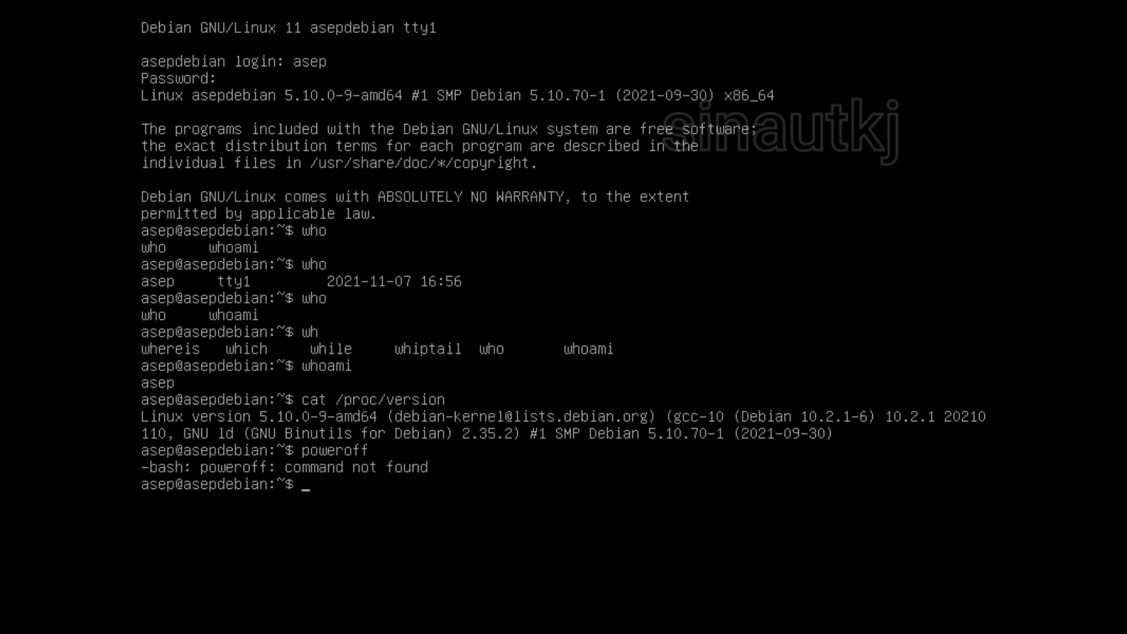
Step: Retry with the misspelled 'sytemctl poweroff', then run su to switch to root
type("sytemctl poweroff")
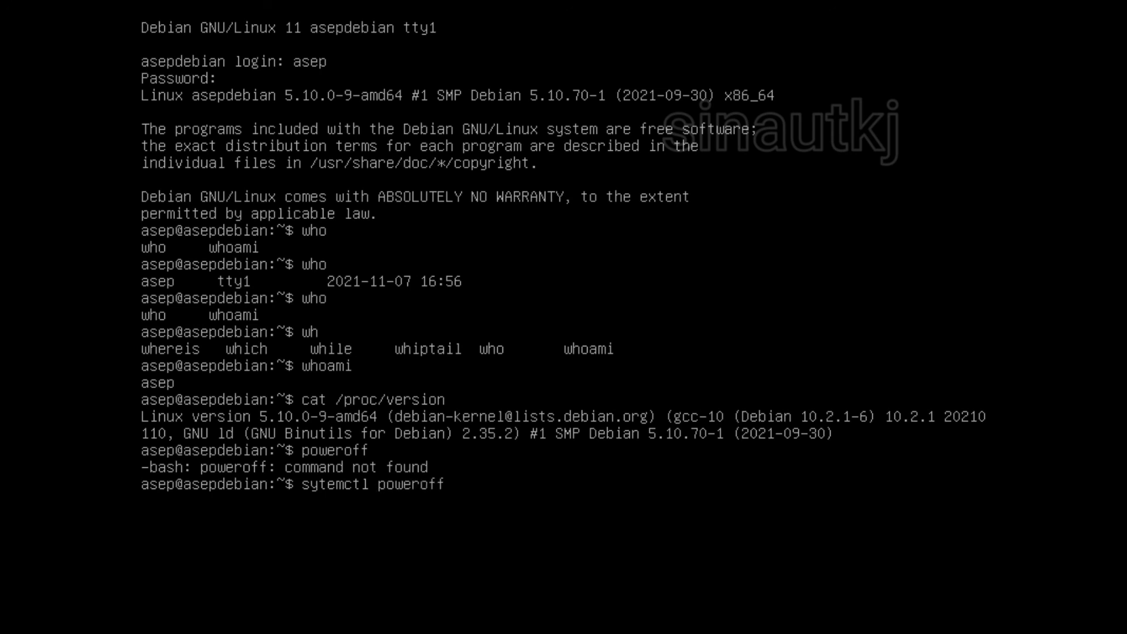
key("Return")
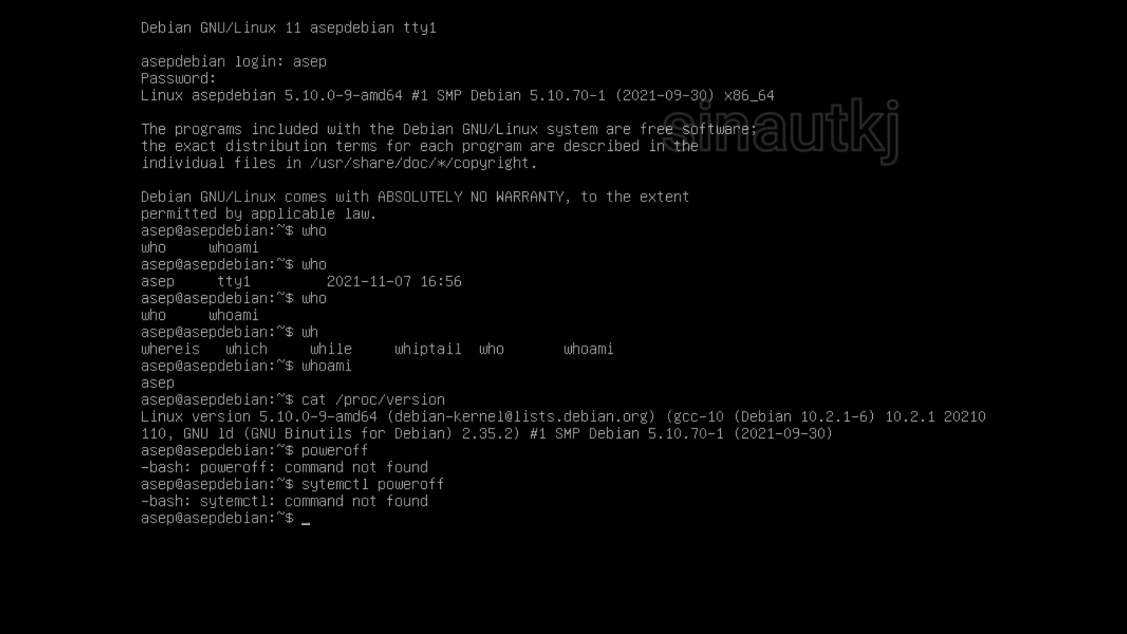
type("su")
key("Return")
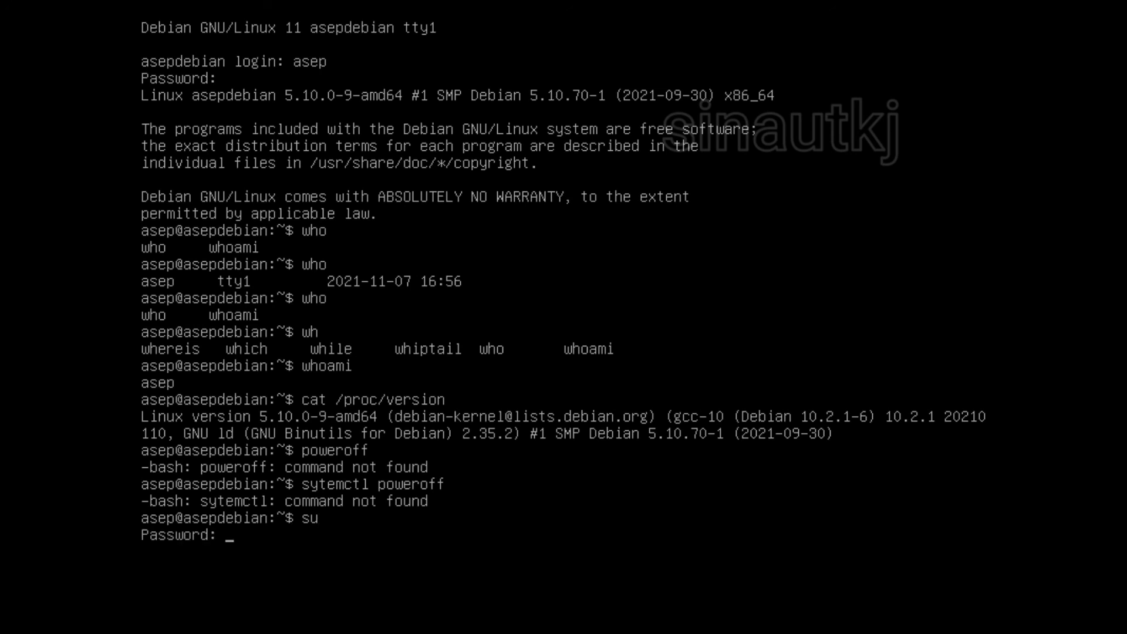
Step: Submit the root password and rerun 'sytemctl poweroff' as root, which fails again
key("Return")
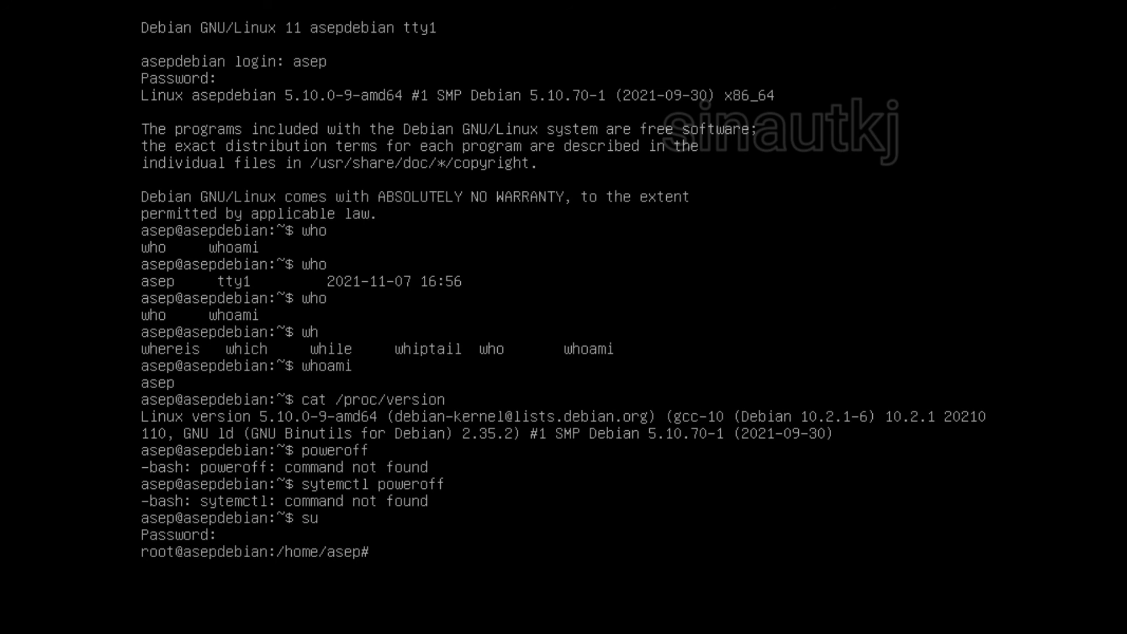
type("sytemctl .")
key("BackSpace")
type("poweroff")
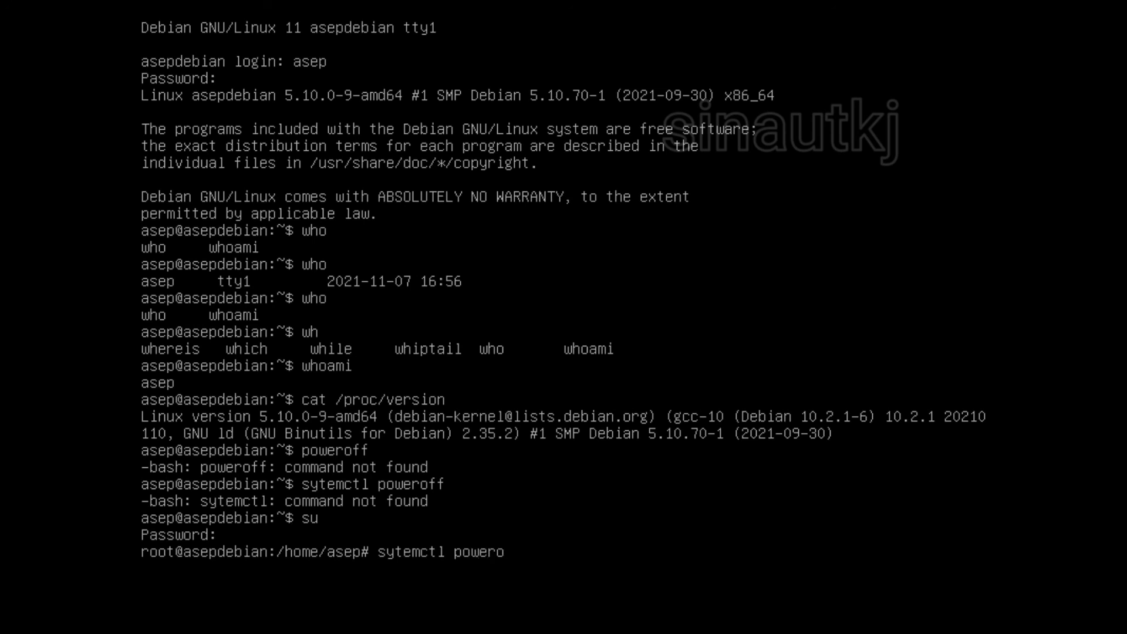
key("Return")
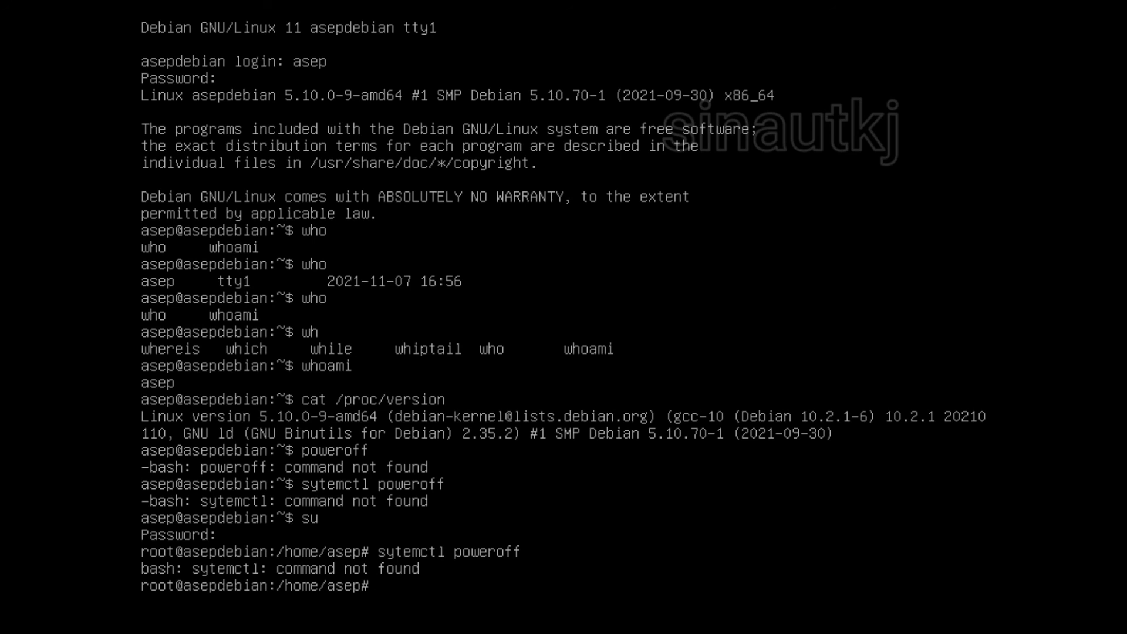
Step: Replace the recalled misspelled command with the correct 'systemctl poweroff'
key("Up")
key("BackSpace")
key("BackSpace")
key("BackSpace")
key("BackSpace")
key("BackSpace")
key("BackSpace")
key("BackSpace")
key("BackSpace")
key("BackSpace")
key("BackSpace")
key("BackSpace")
key("BackSpace")
key("BackSpace")
key("BackSpace")
key("BackSpace")
key("BackSpace")
key("BackSpace")
type("systemctl power")
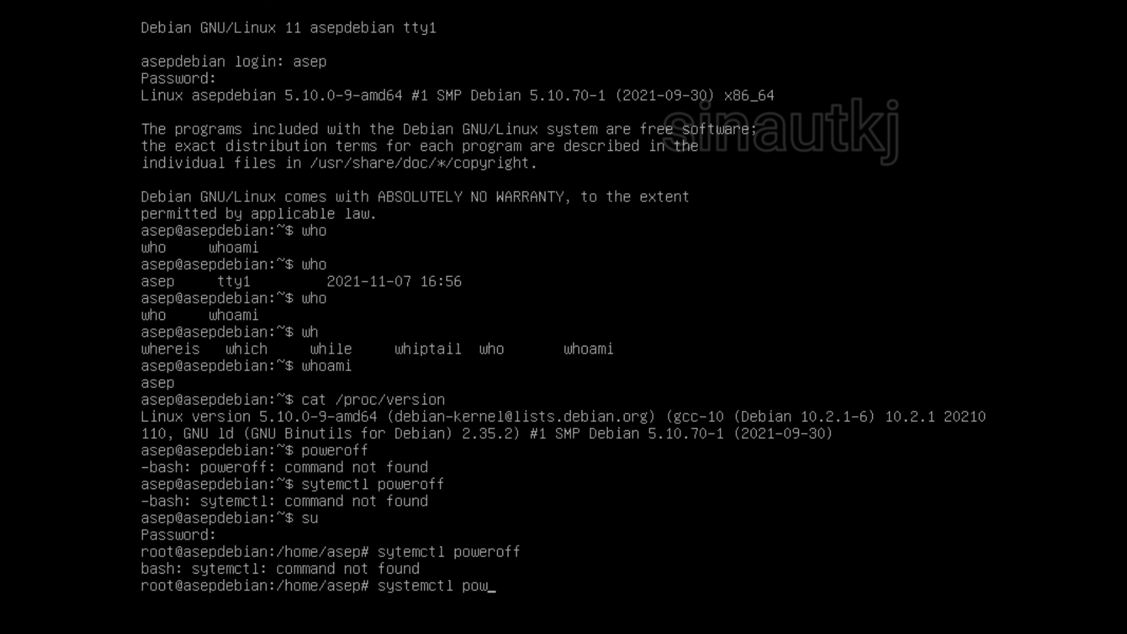
type("off")
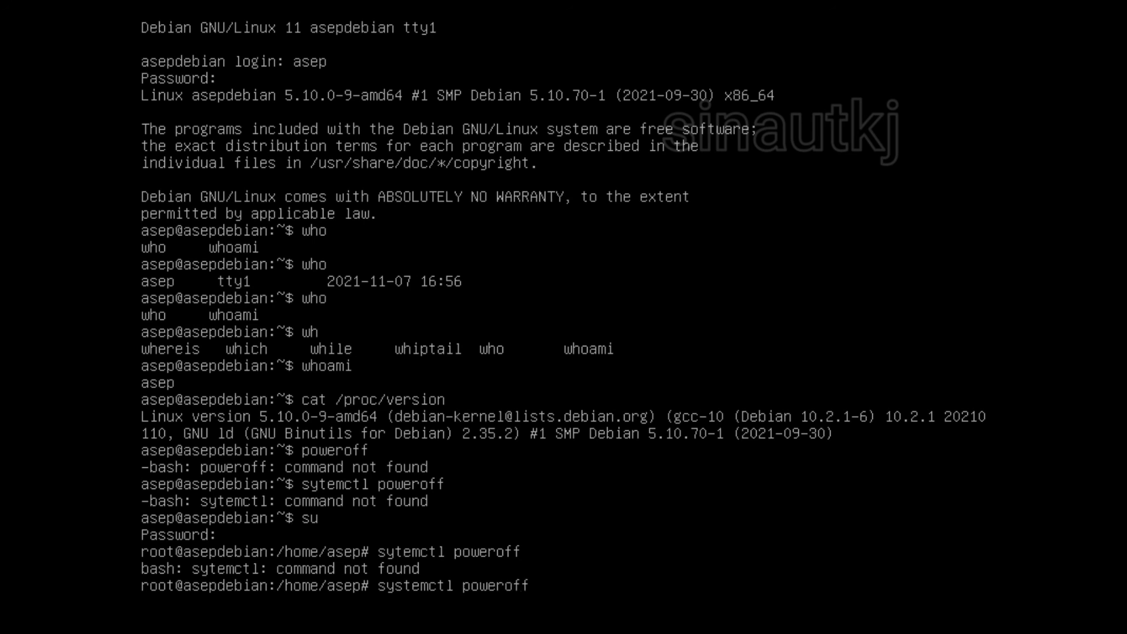